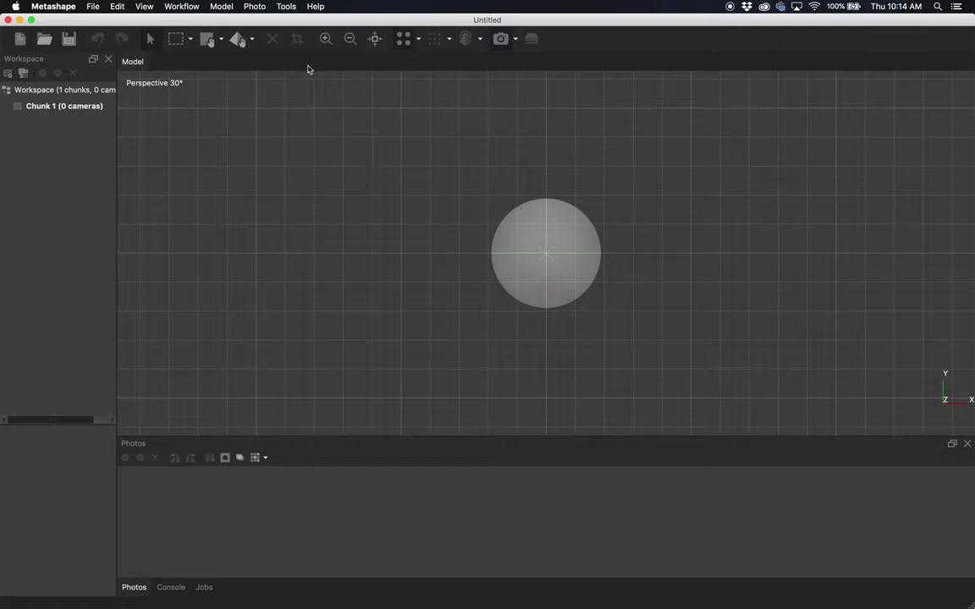
Add the whole tent-photos folder through Workflow > Add Folder, giving Chunk 1 its 33 cameras
{"action": "left_click", "coordinate": [183, 7]}
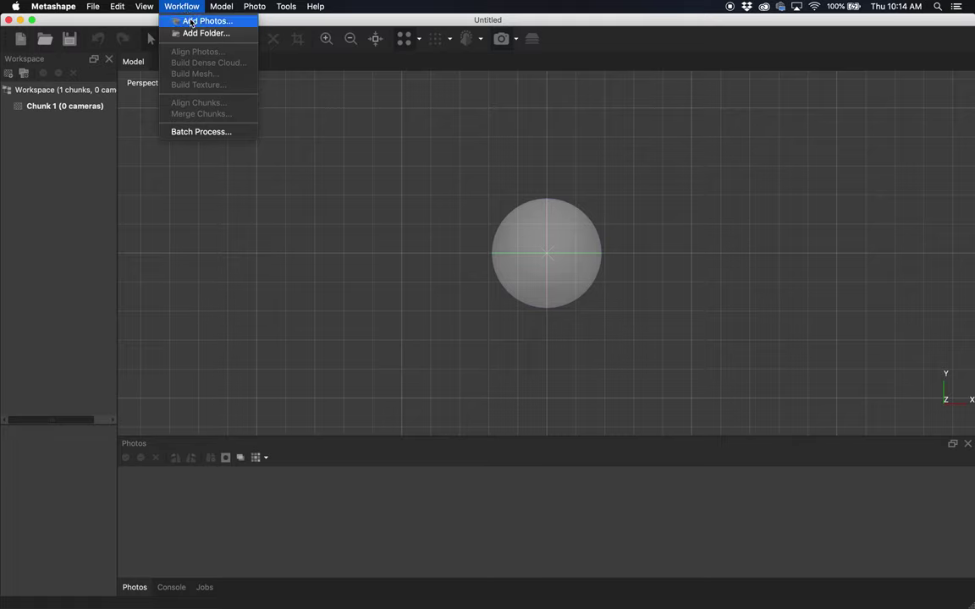
{"action": "left_click", "coordinate": [169, 7]}
{"action": "left_click", "coordinate": [171, 7]}
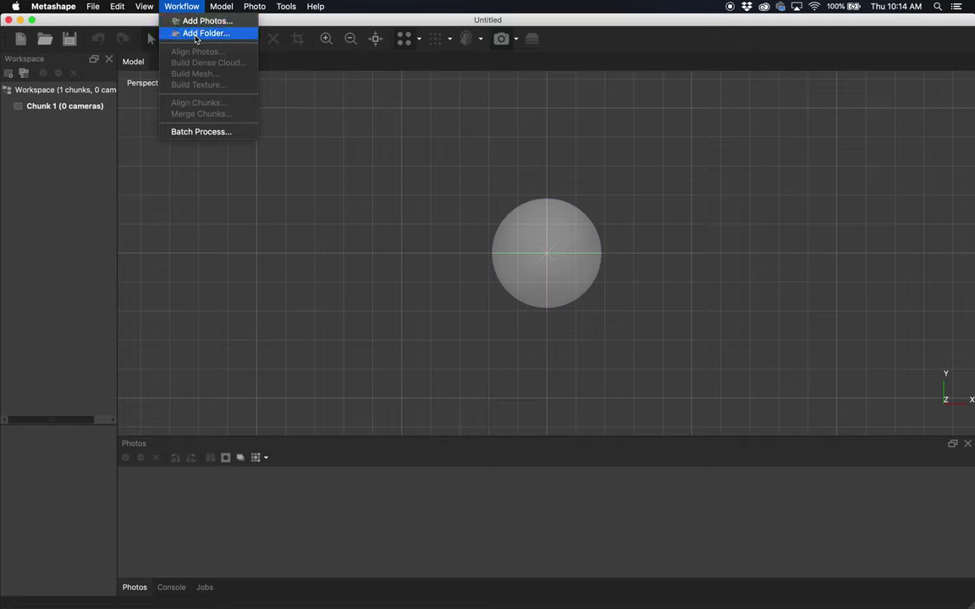
{"action": "left_click", "coordinate": [196, 35]}
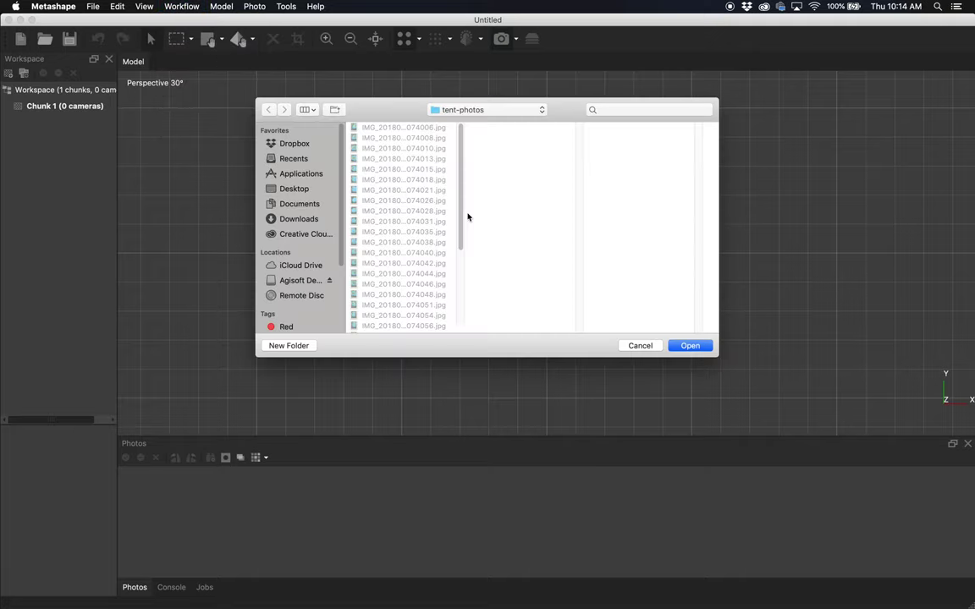
{"action": "left_click", "coordinate": [468, 117]}
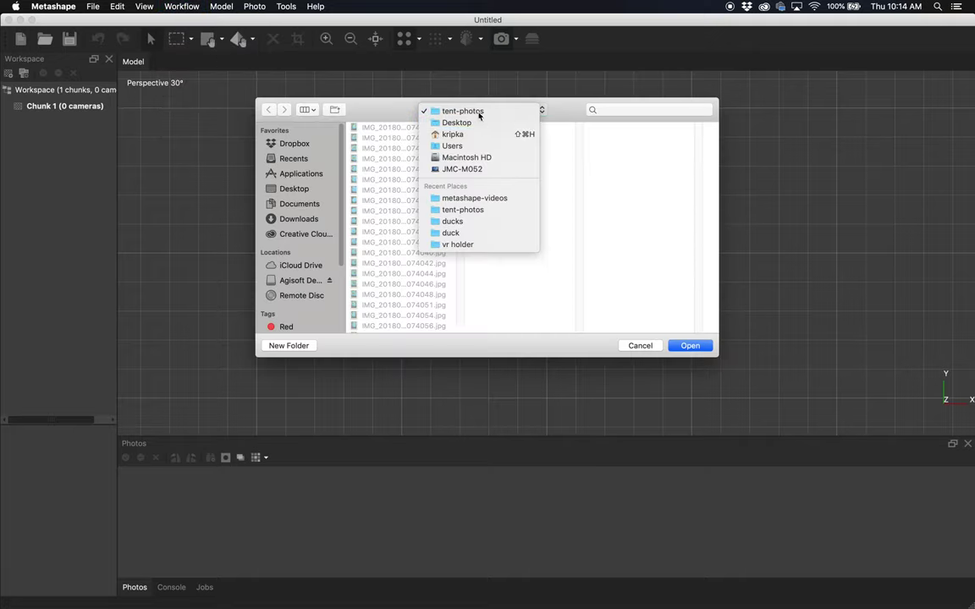
{"action": "left_click", "coordinate": [481, 111]}
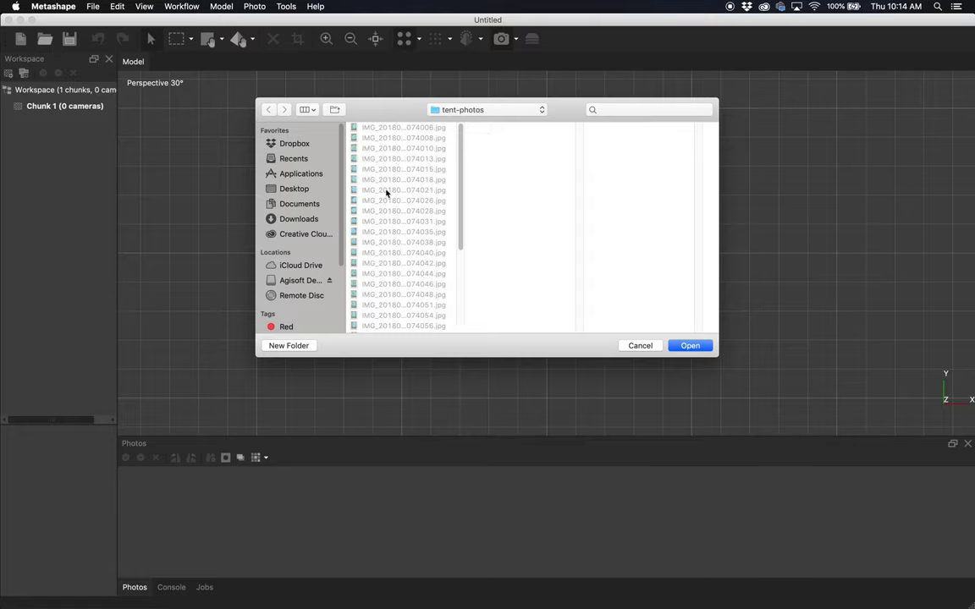
{"action": "left_click", "coordinate": [700, 349]}
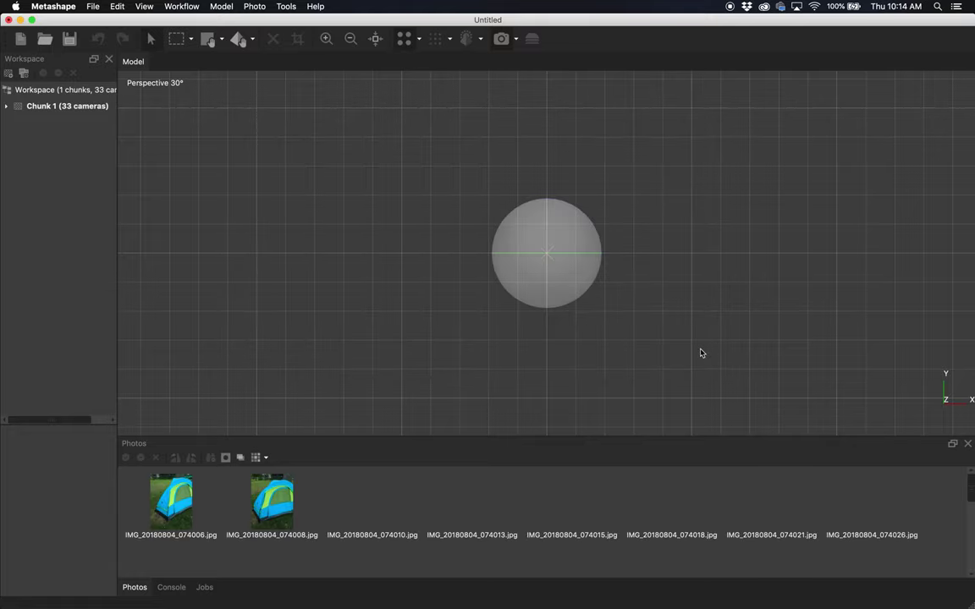
{"action": "scroll", "coordinate": [509, 512], "scroll_direction": "down", "scroll_amount": 5}
{"action": "scroll", "coordinate": [508, 512], "scroll_direction": "up", "scroll_amount": 5}
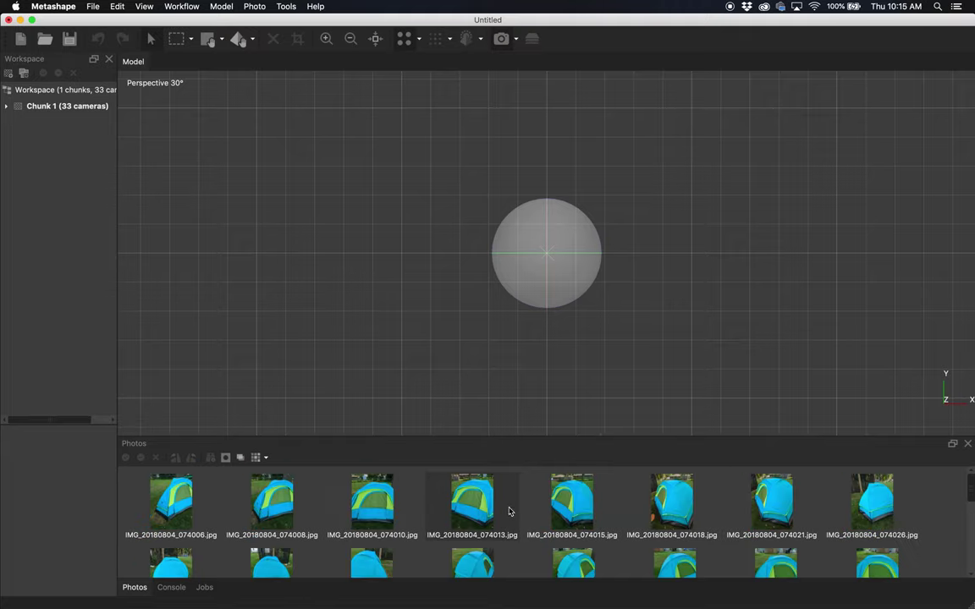
{"action": "left_click", "coordinate": [173, 589]}
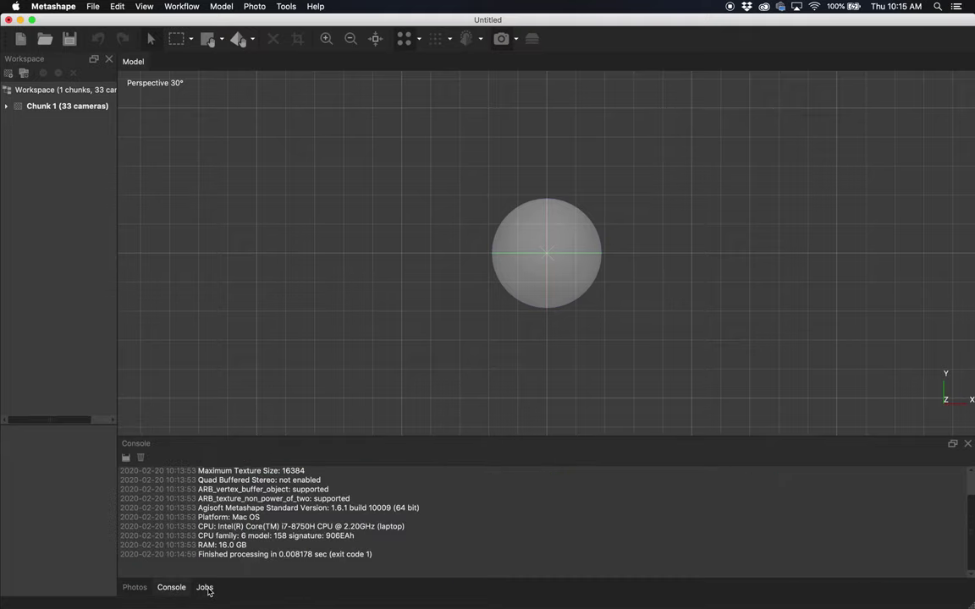
{"action": "left_click", "coordinate": [205, 588]}
{"action": "left_click", "coordinate": [171, 588]}
{"action": "left_click", "coordinate": [135, 588]}
{"action": "left_click", "coordinate": [205, 589]}
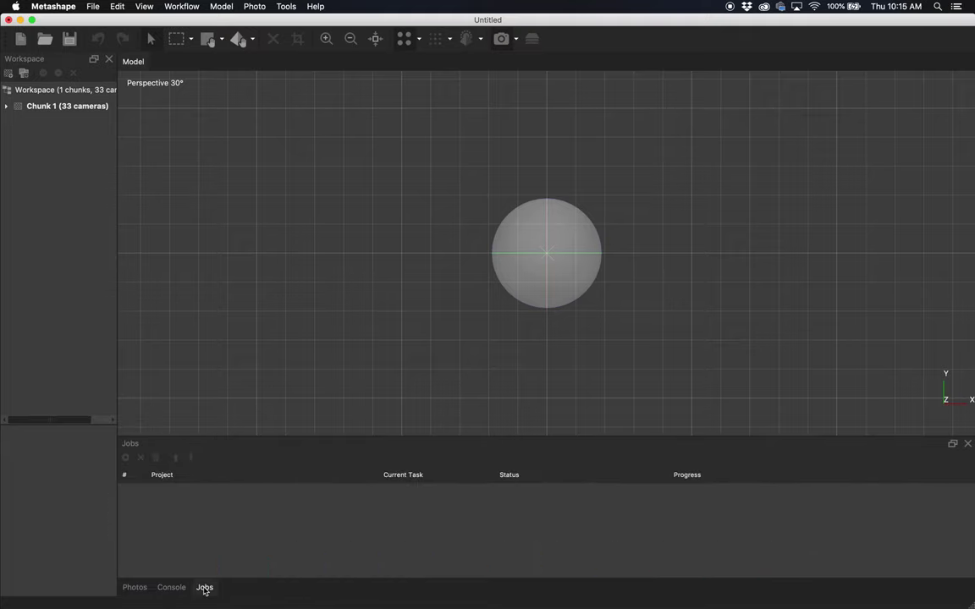
{"action": "left_click", "coordinate": [172, 588]}
{"action": "left_click", "coordinate": [135, 588]}
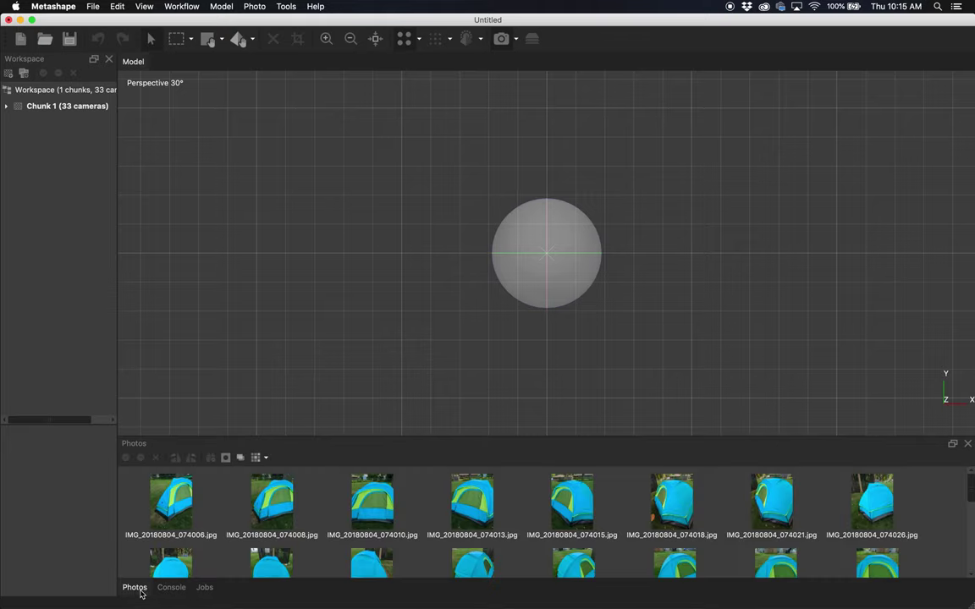
{"action": "left_click", "coordinate": [968, 444]}
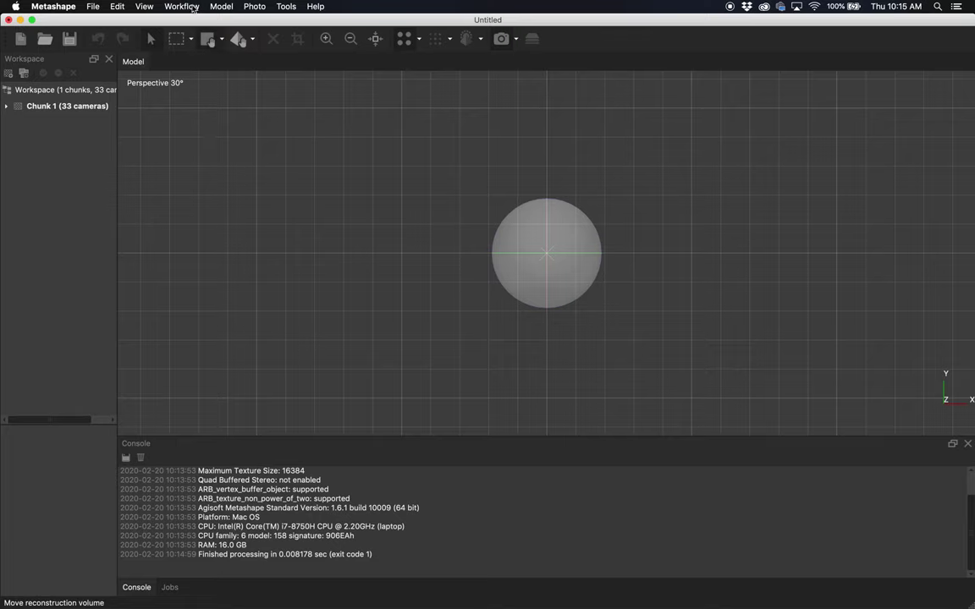
{"action": "left_click", "coordinate": [146, 6]}
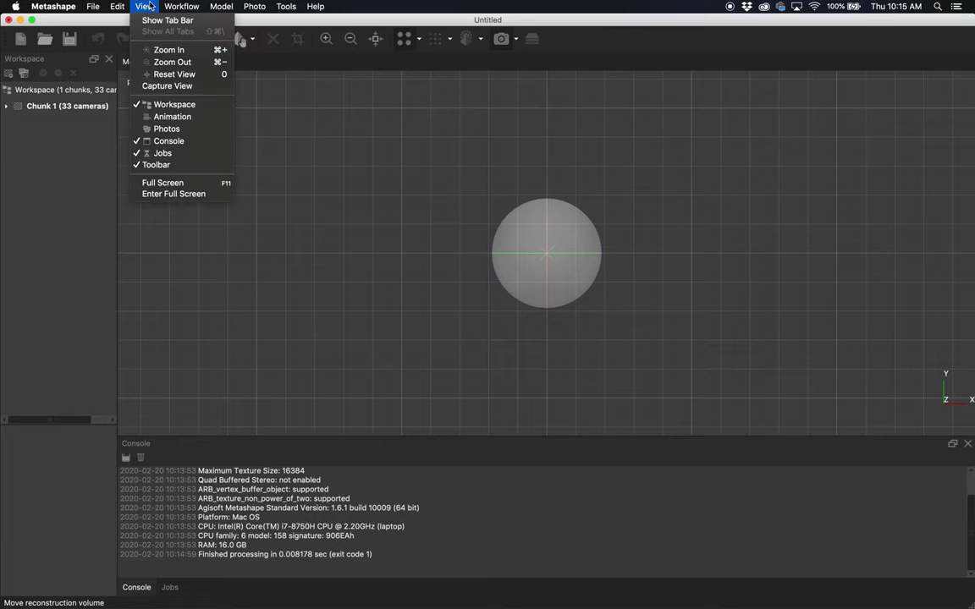
{"action": "left_click", "coordinate": [166, 129]}
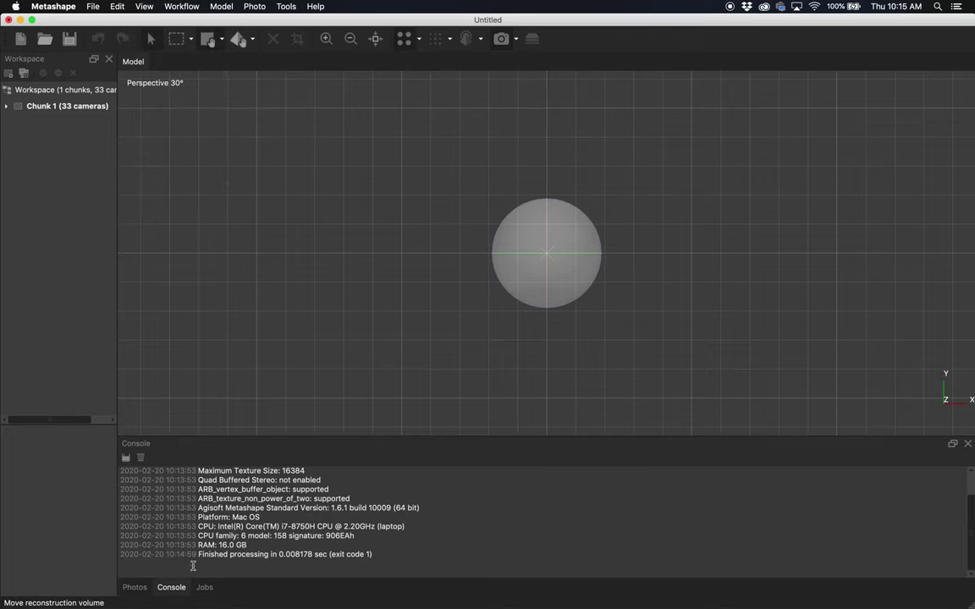
{"action": "left_click", "coordinate": [134, 587]}
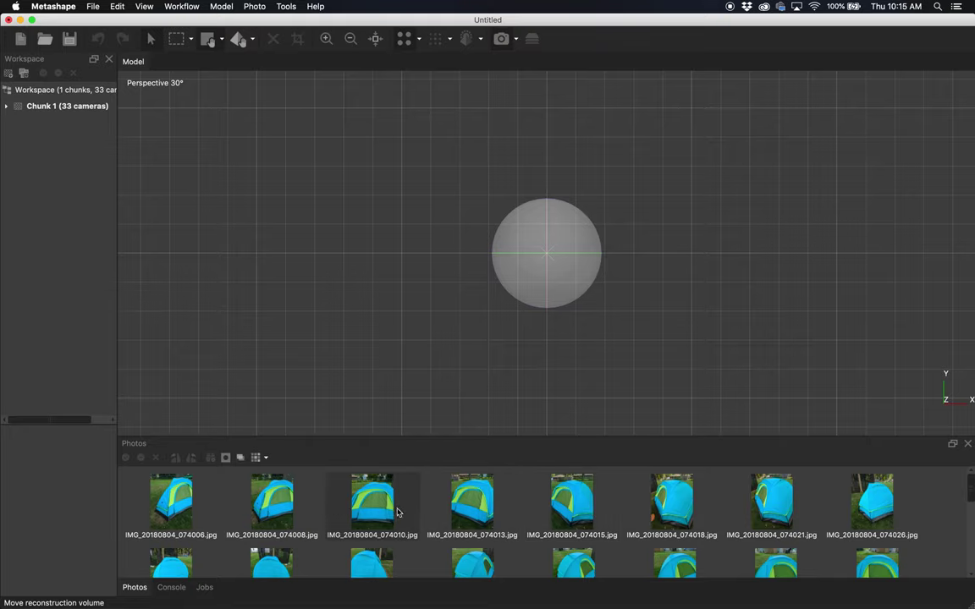
Open photo IMG_20180804_074008.jpg full-size in its own tab and show the selection tool choices
{"action": "double_click", "coordinate": [275, 498]}
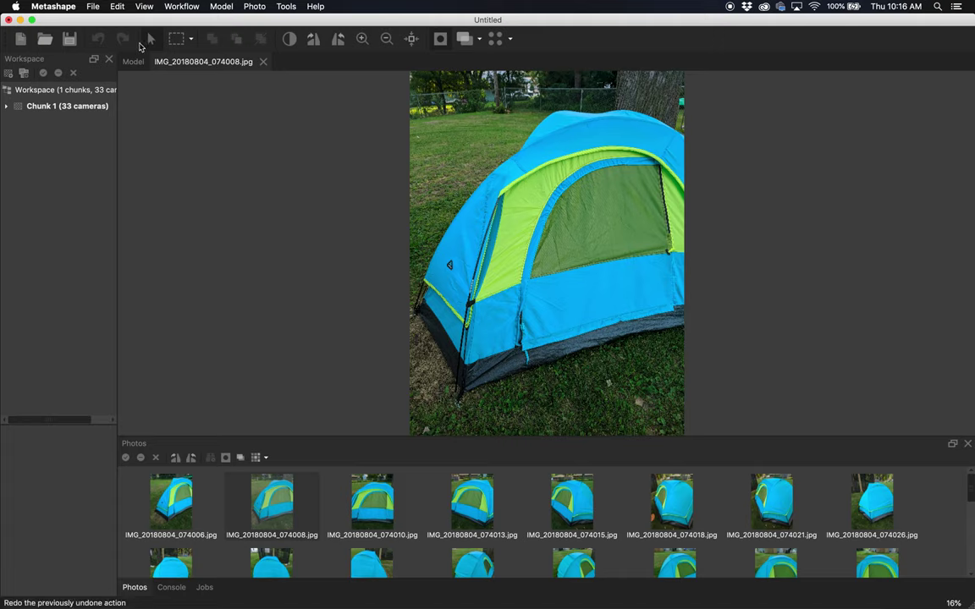
{"action": "left_click", "coordinate": [192, 42]}
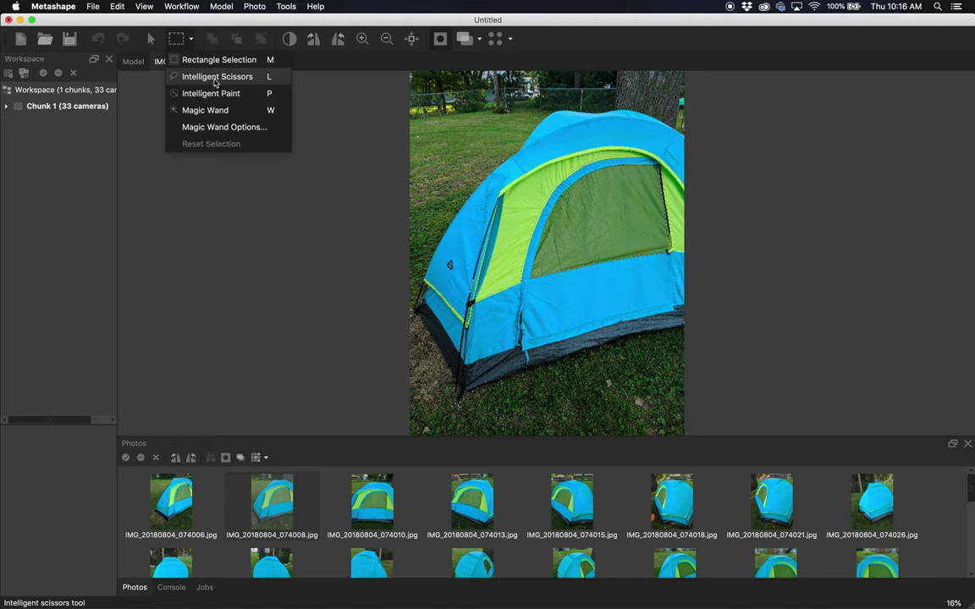
Mask two rectangles on photo 074008: one over the tent's window, one over the strip to its left
{"action": "left_click", "coordinate": [190, 60]}
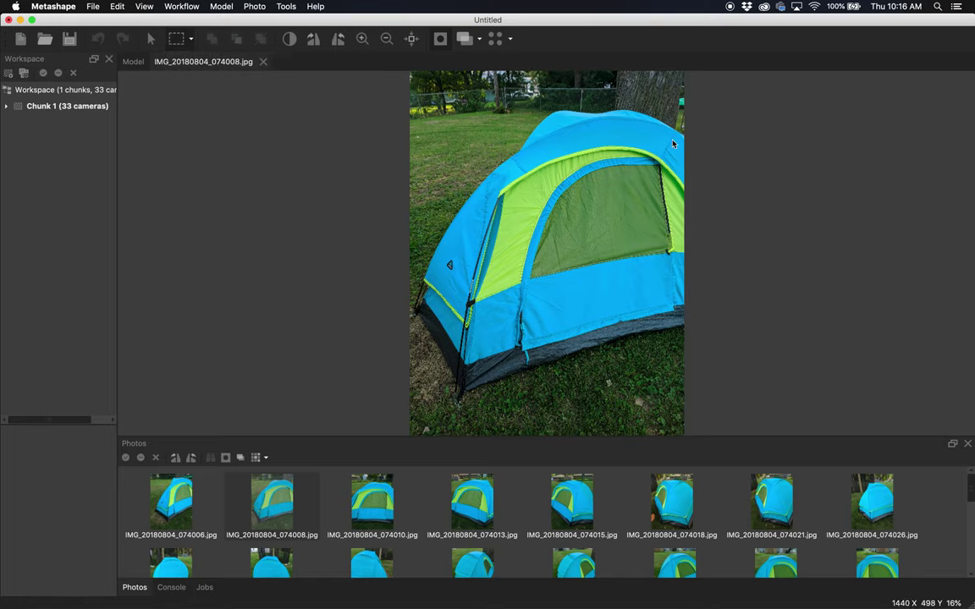
{"action": "left_click_drag", "start_coordinate": [548, 124], "coordinate": [653, 325]}
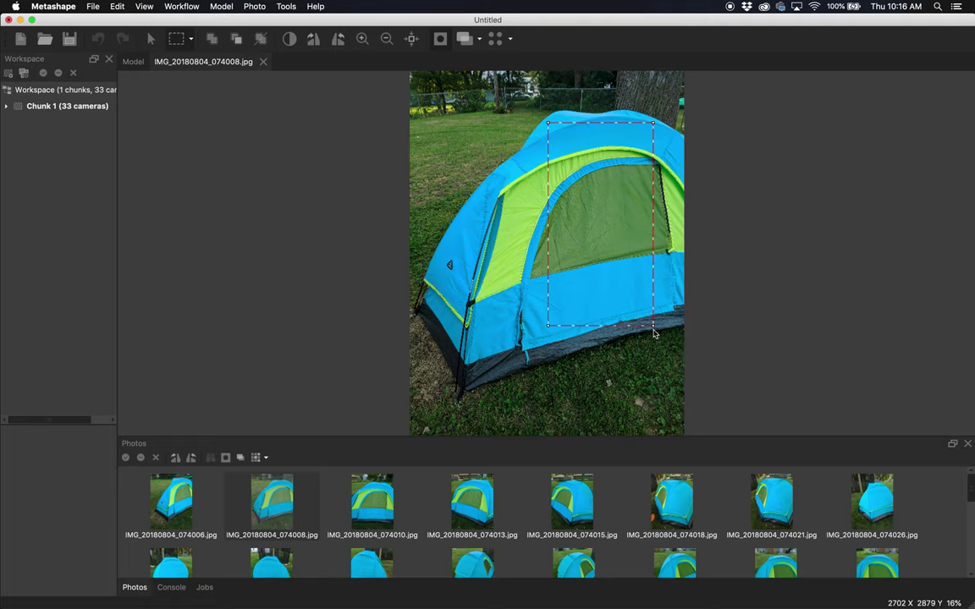
{"action": "left_click", "coordinate": [212, 40]}
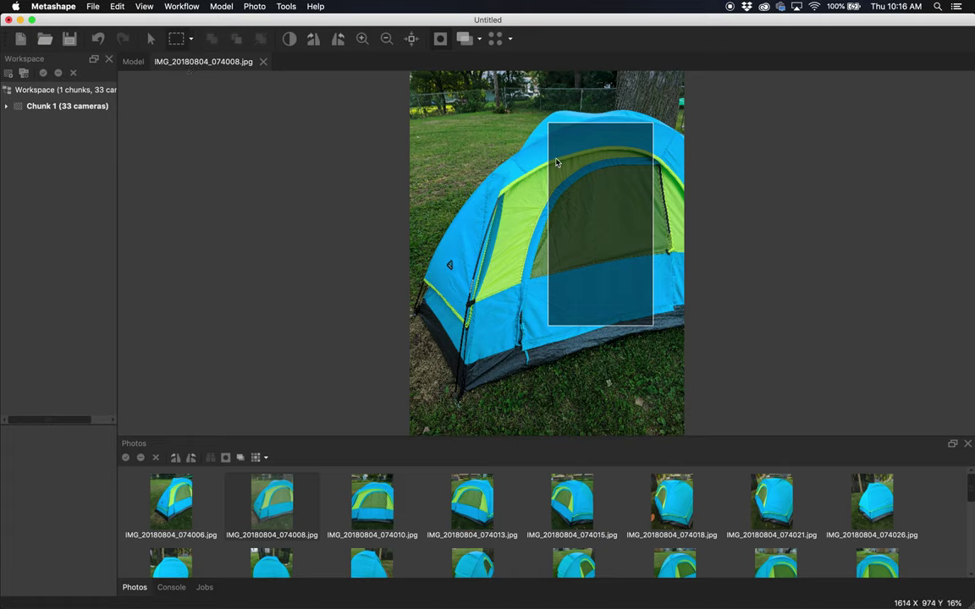
{"action": "left_click_drag", "start_coordinate": [555, 159], "coordinate": [512, 347]}
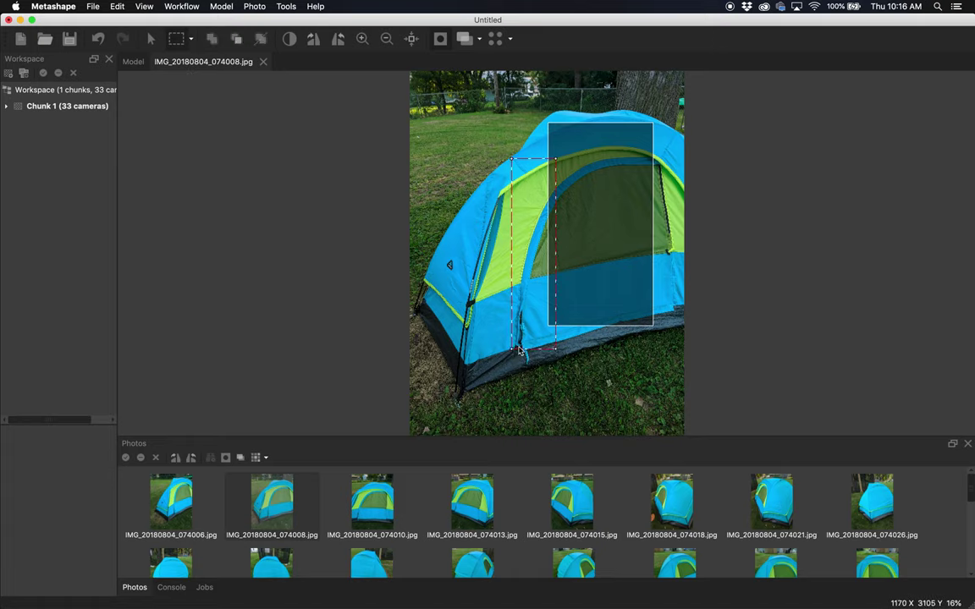
{"action": "left_click", "coordinate": [220, 41]}
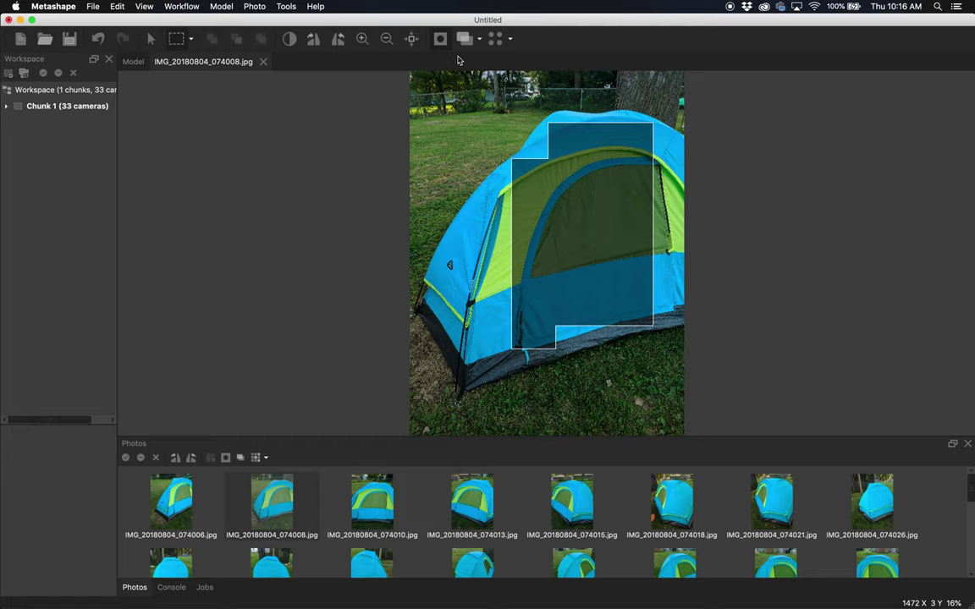
{"action": "left_click", "coordinate": [191, 39]}
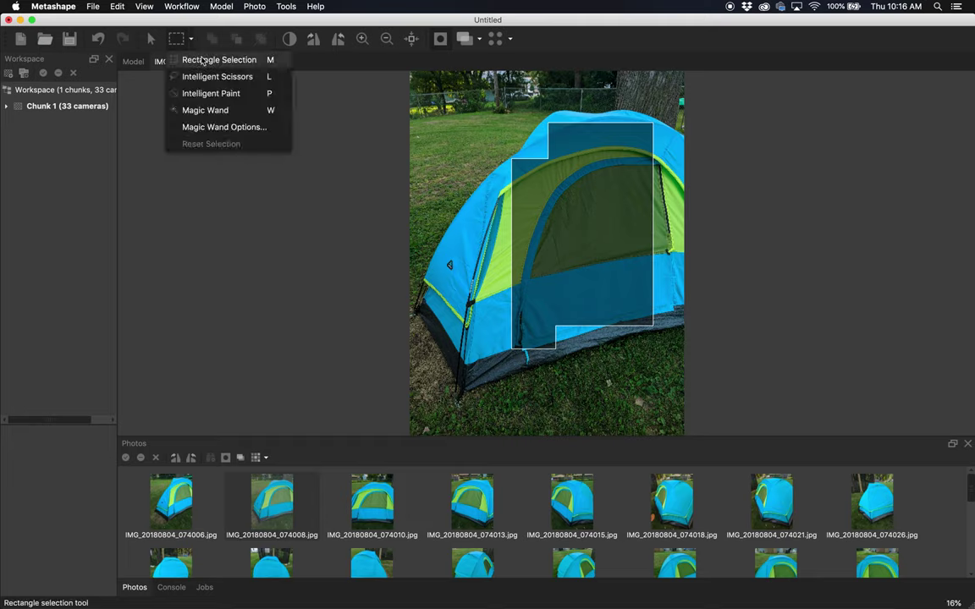
Add the tent's blue top strip to the mask with the colour-based wand selection
{"action": "left_click", "coordinate": [206, 110]}
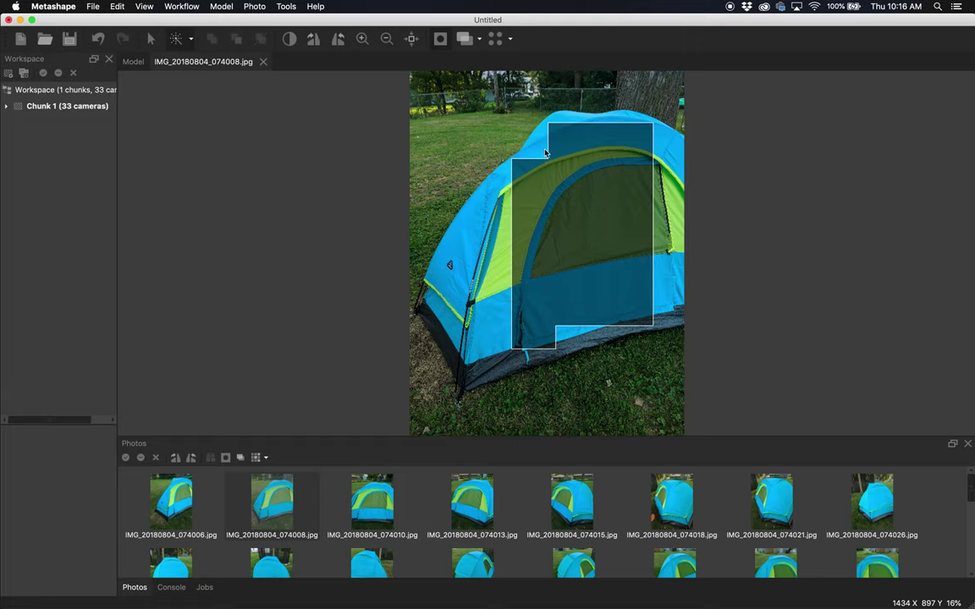
{"action": "left_click", "coordinate": [545, 153]}
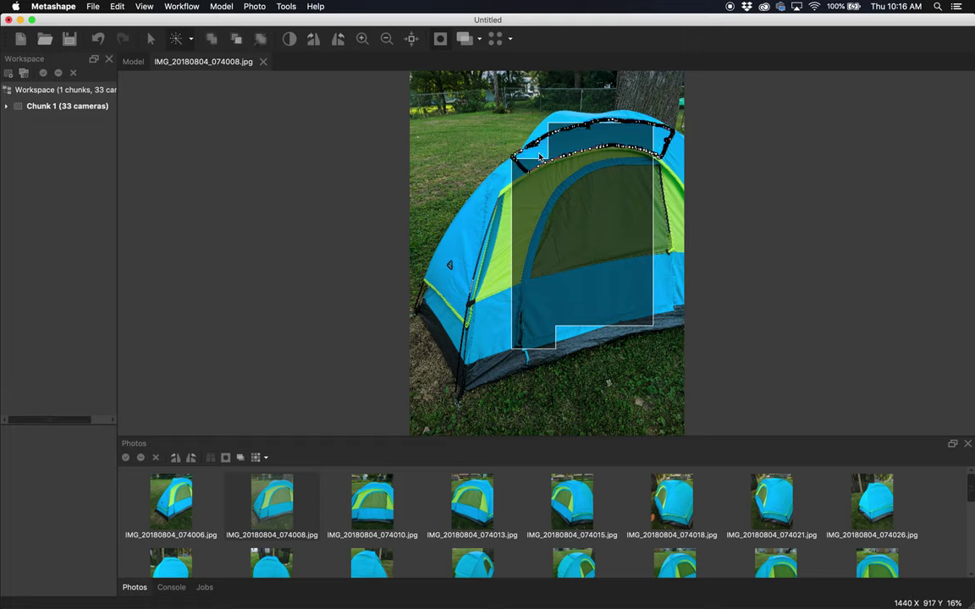
{"action": "left_click", "coordinate": [210, 42]}
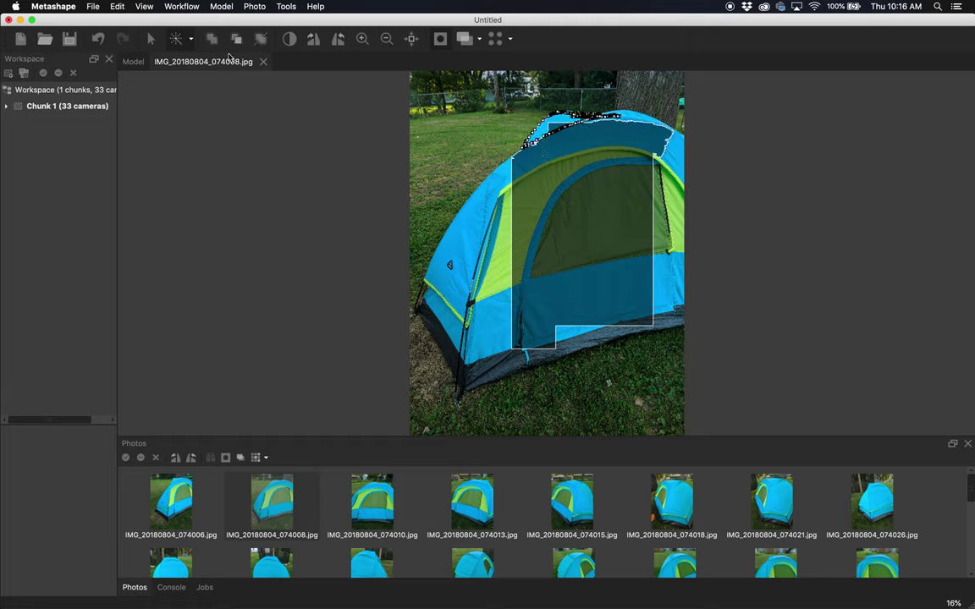
{"action": "left_click", "coordinate": [365, 95]}
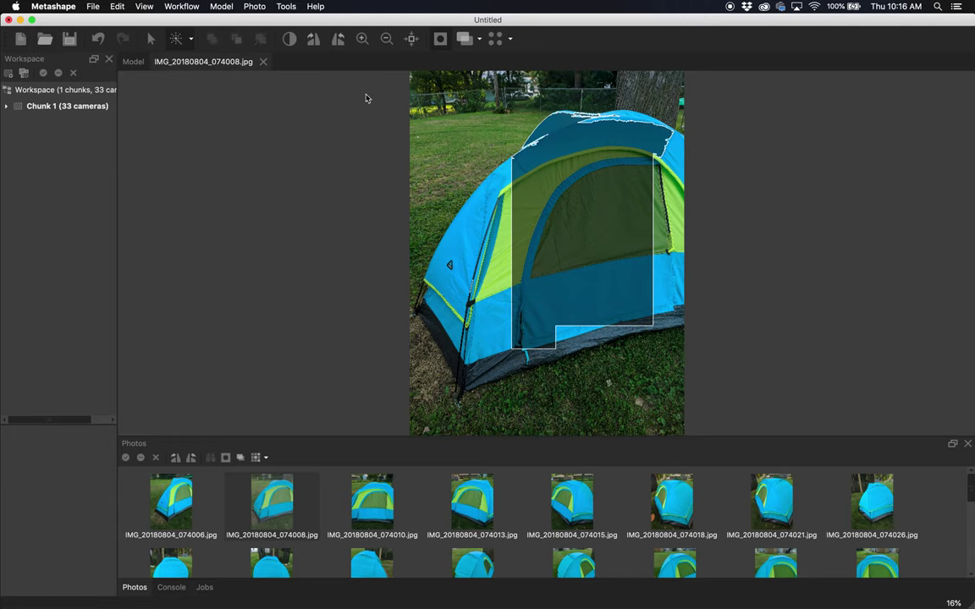
{"action": "scroll", "coordinate": [470, 120], "scroll_direction": "up", "scroll_amount": 5}
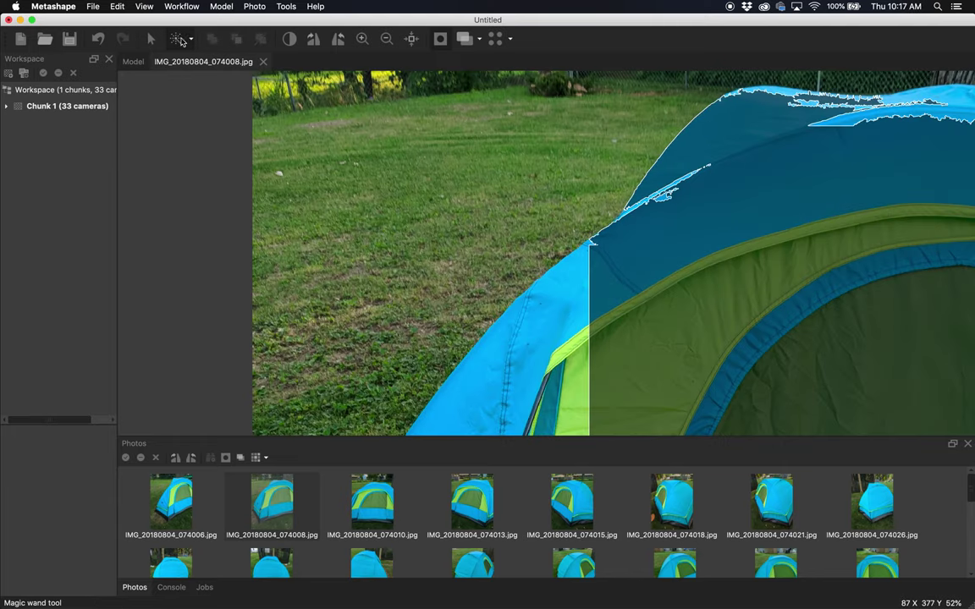
Fill a small gap in the roof mask with a rectangular selection, then inspect the whole tent
{"action": "left_click", "coordinate": [192, 41]}
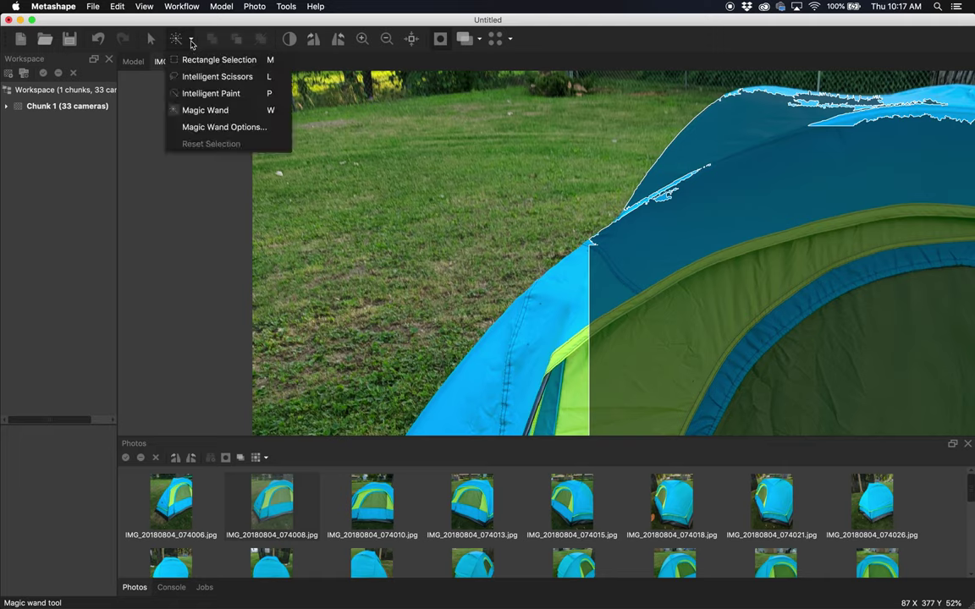
{"action": "left_click", "coordinate": [211, 58]}
{"action": "left_click_drag", "start_coordinate": [734, 155], "coordinate": [675, 219]}
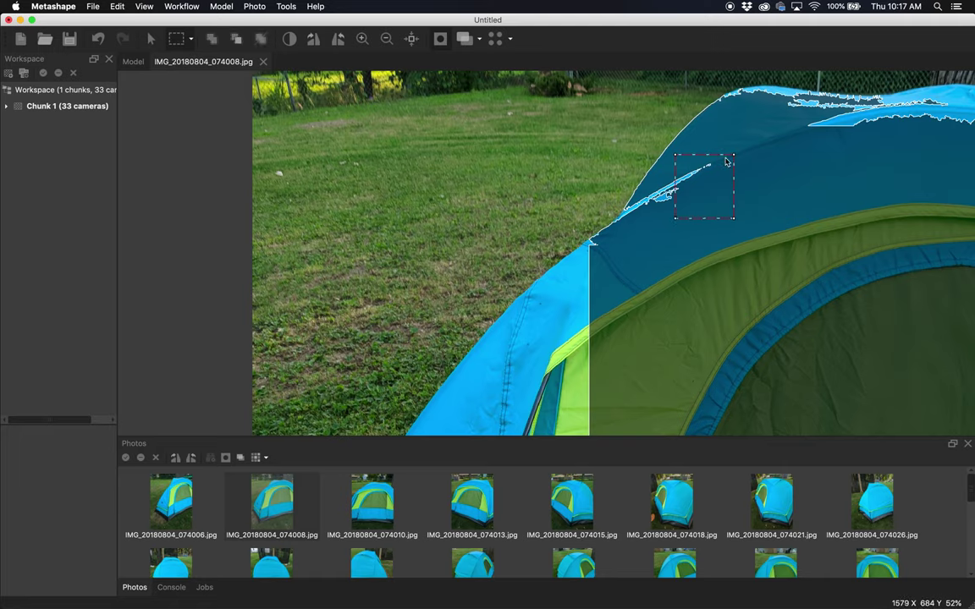
{"action": "left_click", "coordinate": [219, 44]}
{"action": "scroll", "coordinate": [677, 149], "scroll_direction": "down", "scroll_amount": 6}
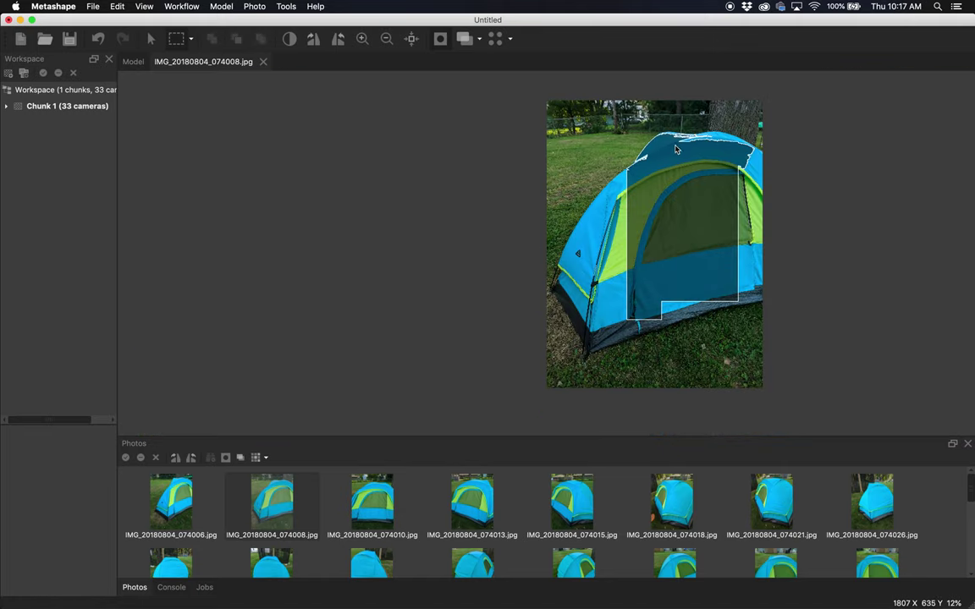
{"action": "scroll", "coordinate": [677, 149], "scroll_direction": "up", "scroll_amount": 3}
{"action": "scroll", "coordinate": [567, 131], "scroll_direction": "down", "scroll_amount": 3}
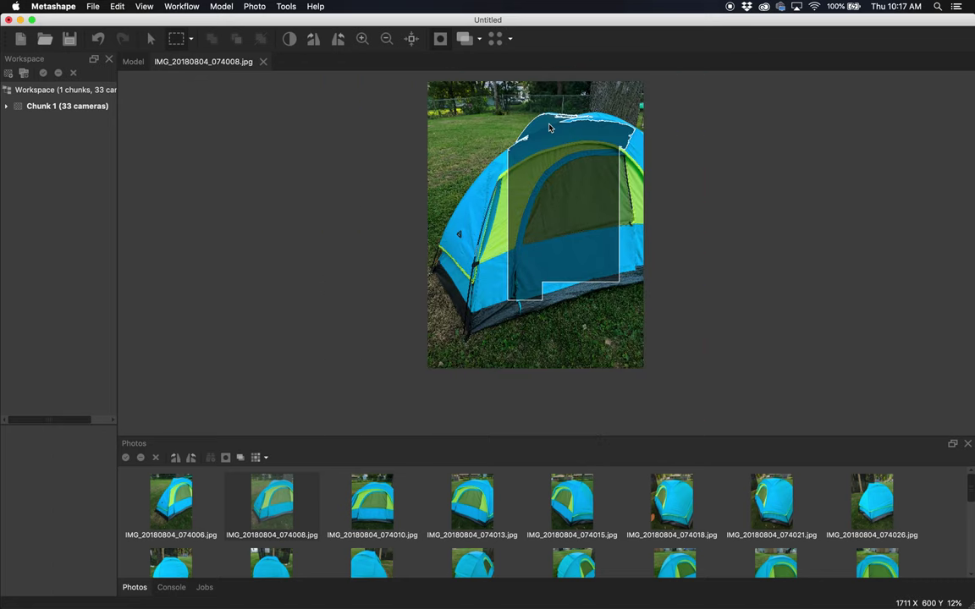
{"action": "scroll", "coordinate": [549, 128], "scroll_direction": "up", "scroll_amount": 2}
{"action": "right_click_drag", "start_coordinate": [583, 130], "coordinate": [565, 155]}
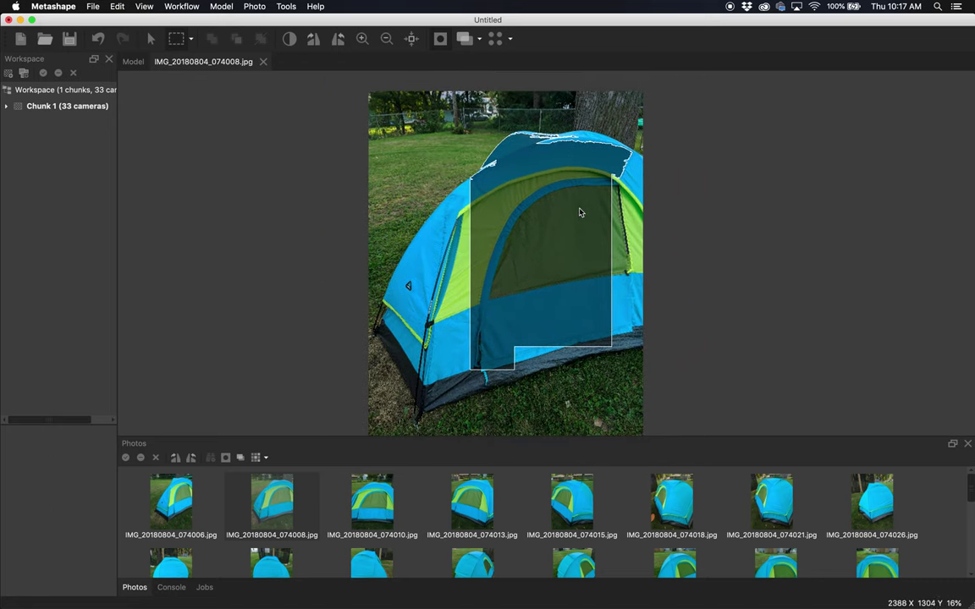
{"action": "left_click", "coordinate": [226, 459]}
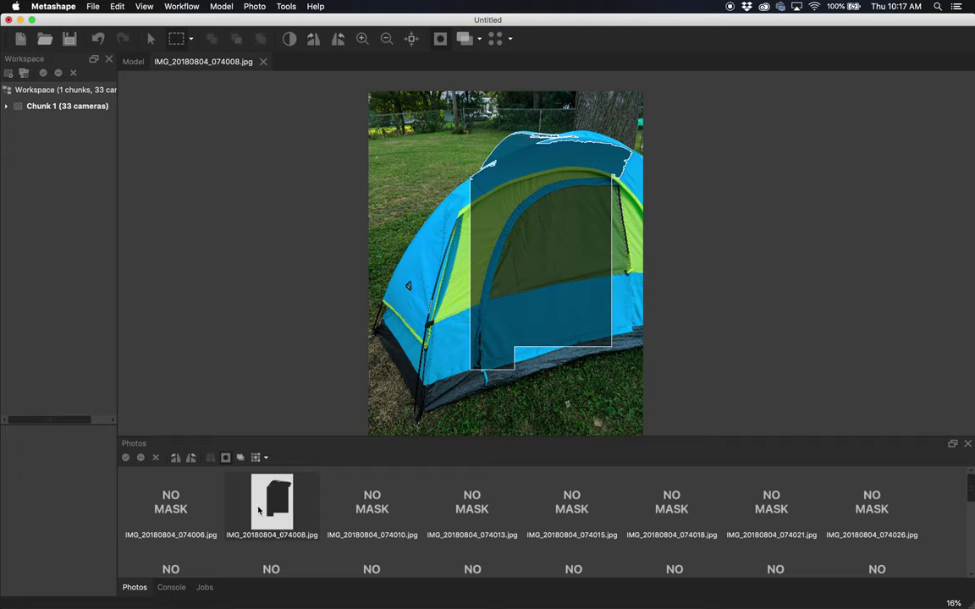
{"action": "left_click", "coordinate": [228, 459]}
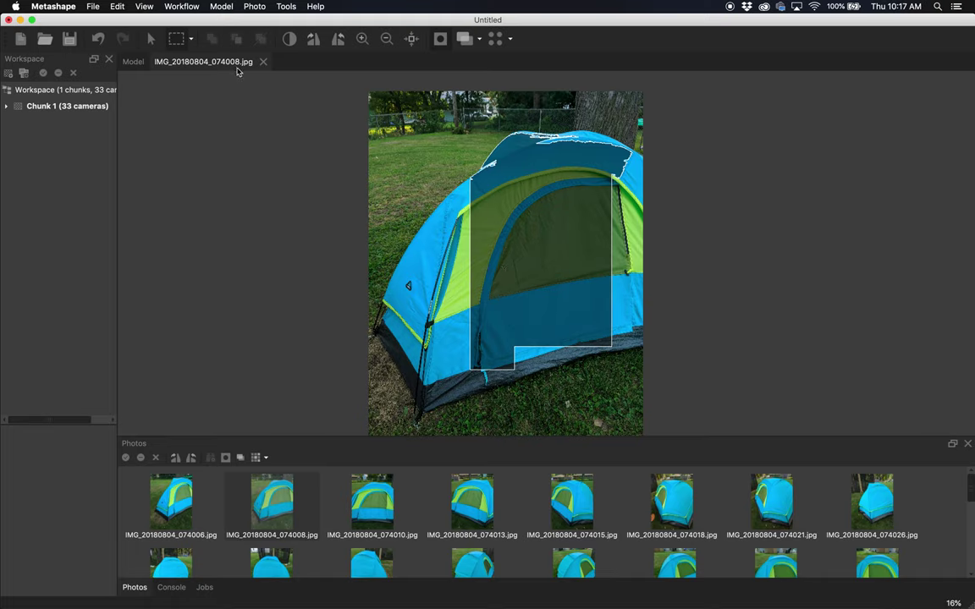
Subtract a rectangle covering the whole masked area from photo 074008's mask, then confirm no thumbnail shows a mask
{"action": "left_click", "coordinate": [192, 41]}
{"action": "left_click", "coordinate": [193, 40]}
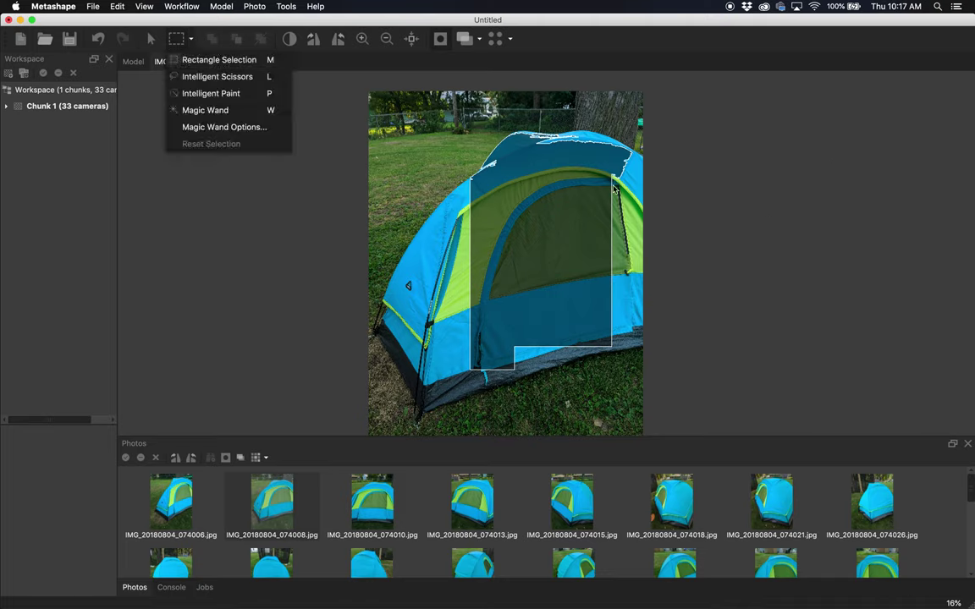
{"action": "left_click", "coordinate": [218, 59]}
{"action": "left_click_drag", "start_coordinate": [438, 91], "coordinate": [624, 415]}
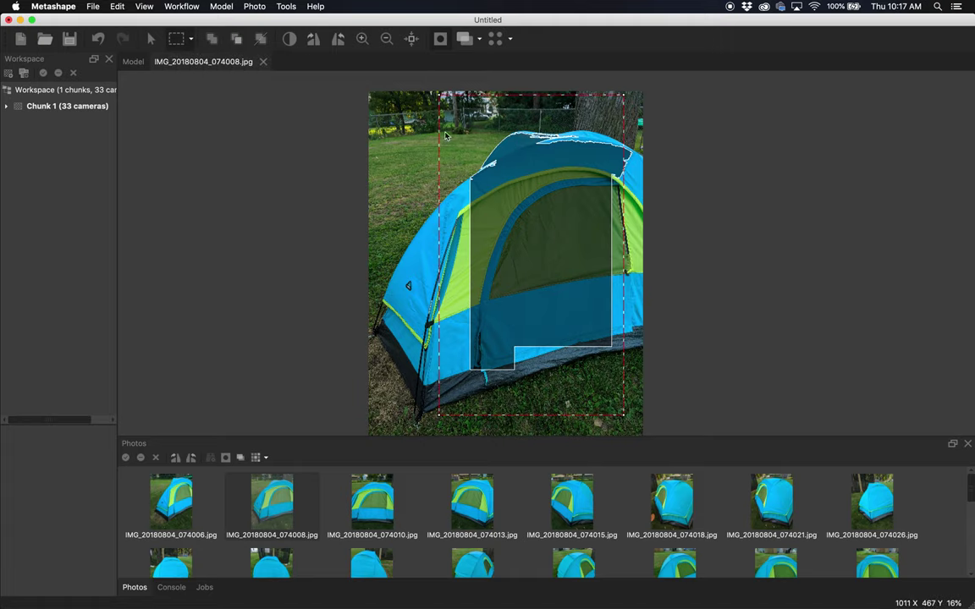
{"action": "left_click_drag", "start_coordinate": [430, 108], "coordinate": [655, 405]}
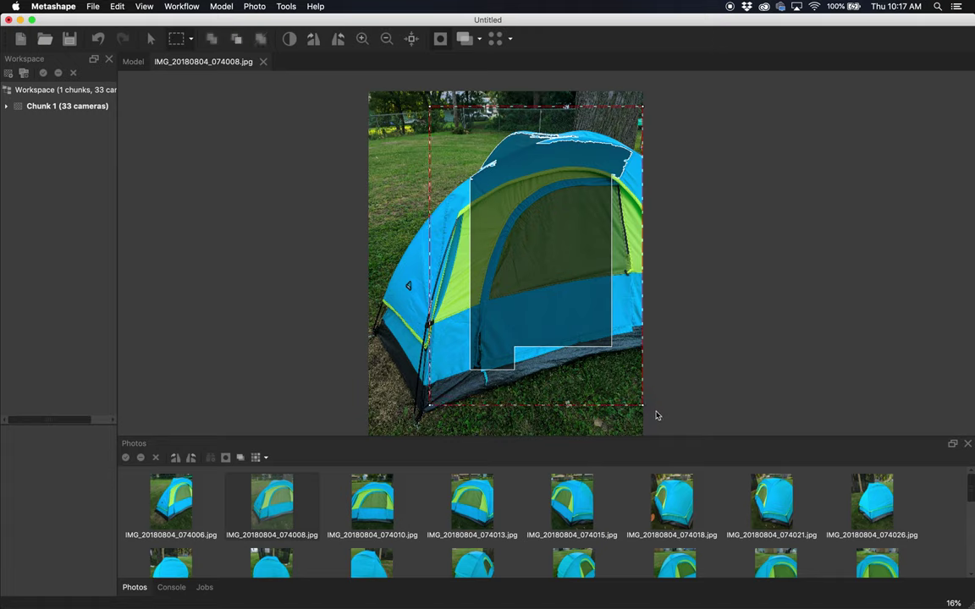
{"action": "left_click", "coordinate": [240, 41]}
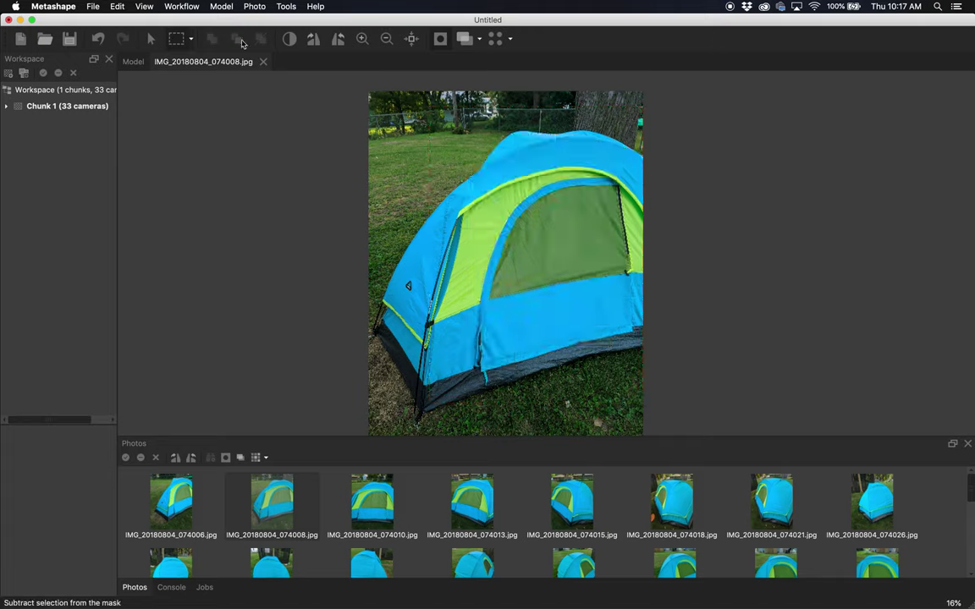
{"action": "left_click", "coordinate": [225, 457]}
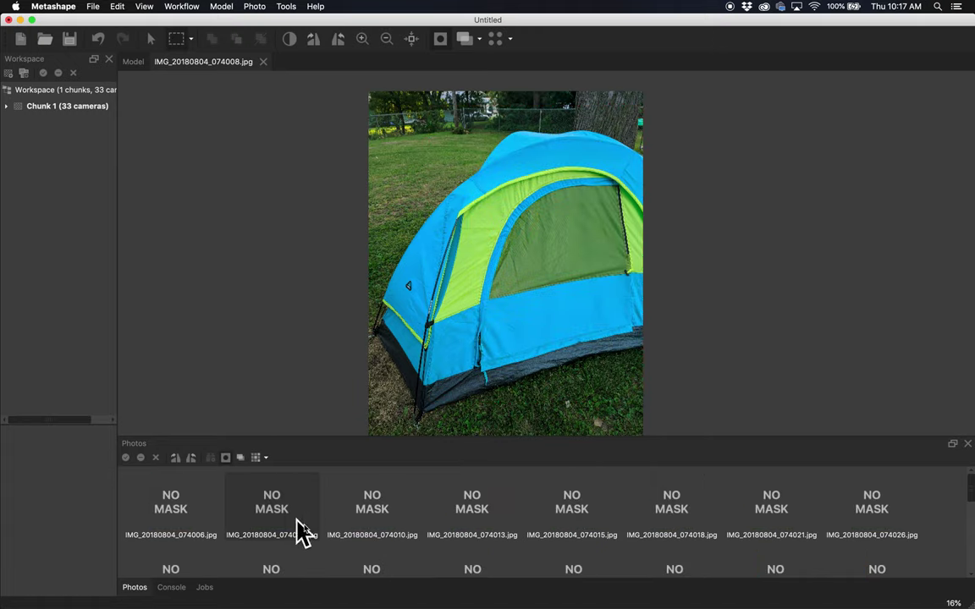
{"action": "left_click", "coordinate": [225, 457]}
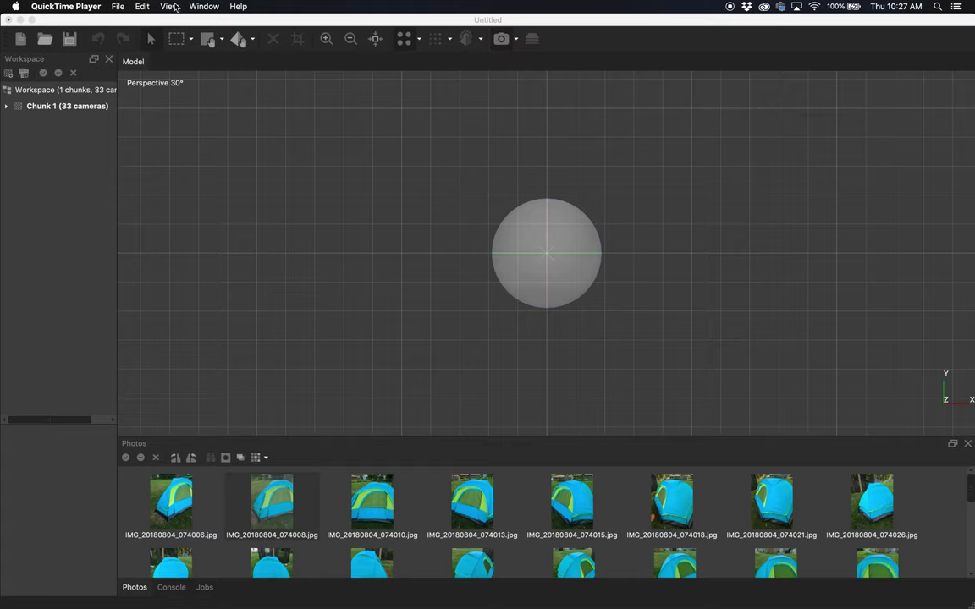
Run Align Photos at High accuracy, producing a 21,294-point sparse cloud with cameras ringed above
{"action": "left_click", "coordinate": [208, 104]}
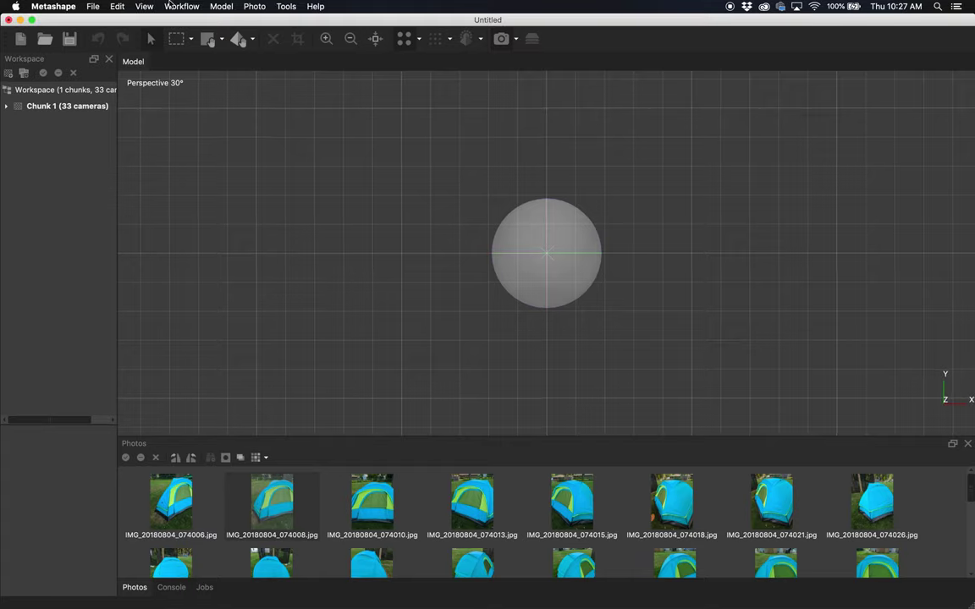
{"action": "left_click", "coordinate": [181, 6]}
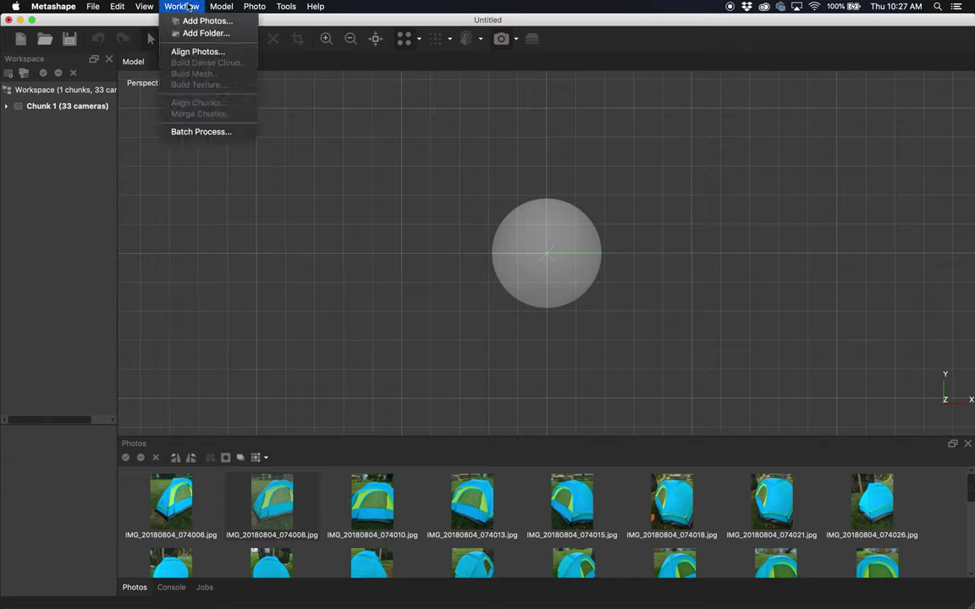
{"action": "left_click", "coordinate": [187, 50]}
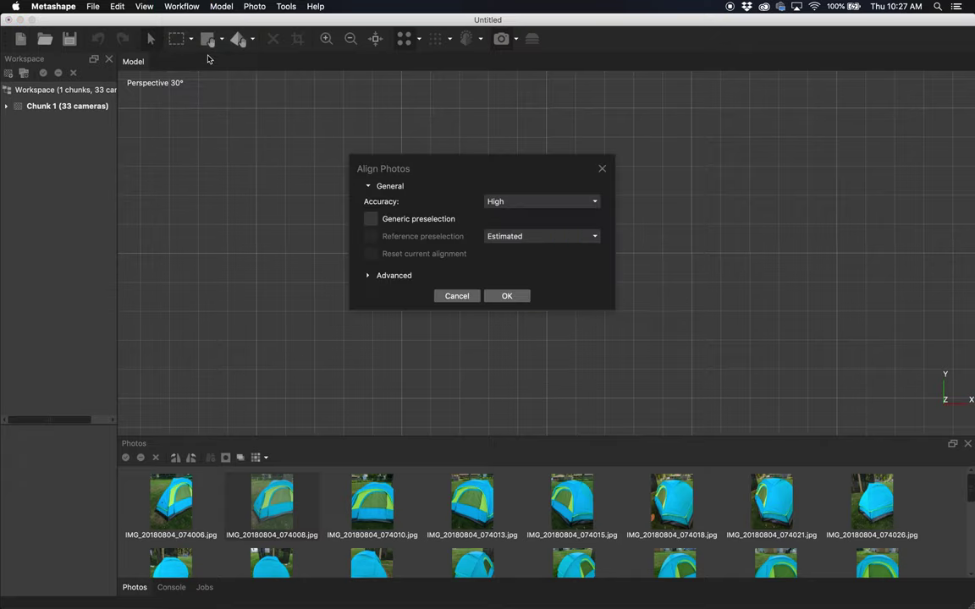
{"action": "left_click", "coordinate": [490, 201]}
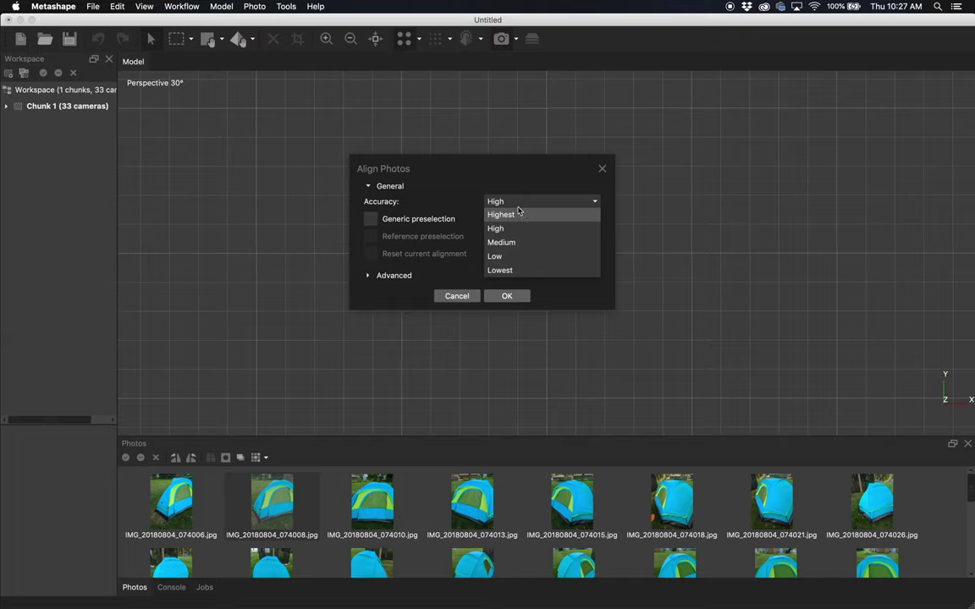
{"action": "left_click", "coordinate": [512, 168]}
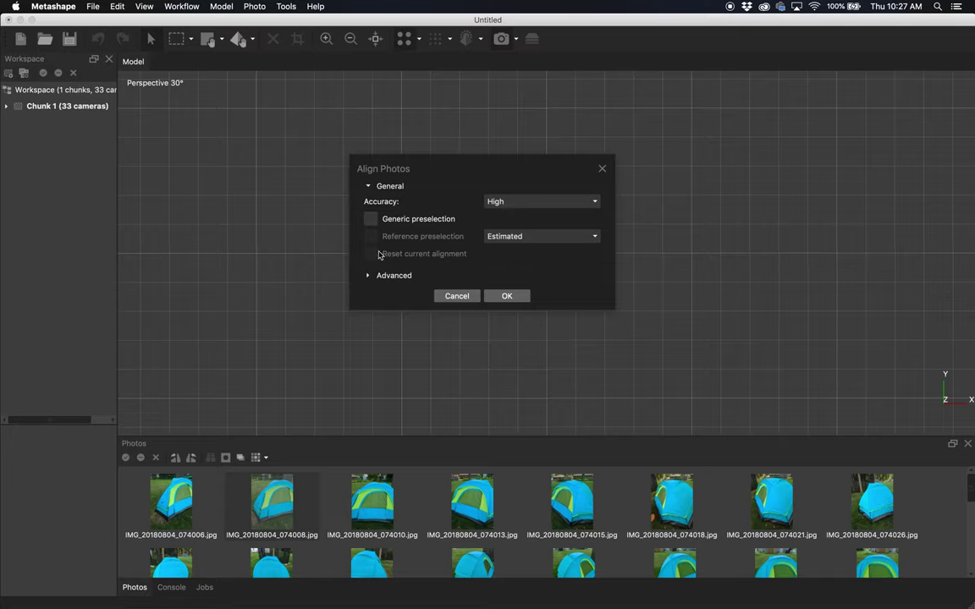
{"action": "left_click", "coordinate": [369, 278]}
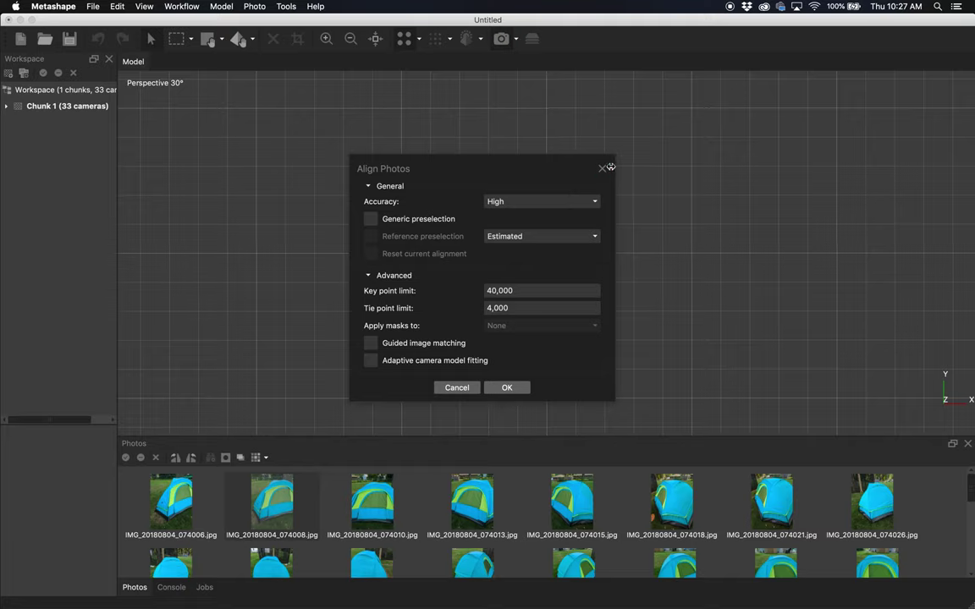
{"action": "left_click", "coordinate": [513, 387]}
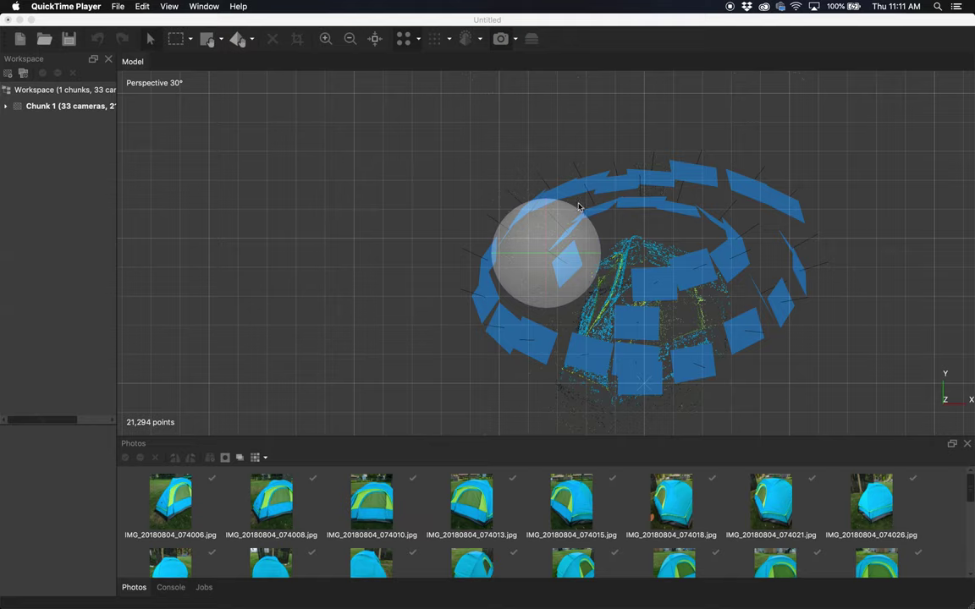
{"action": "left_click_drag", "start_coordinate": [592, 264], "coordinate": [483, 270]}
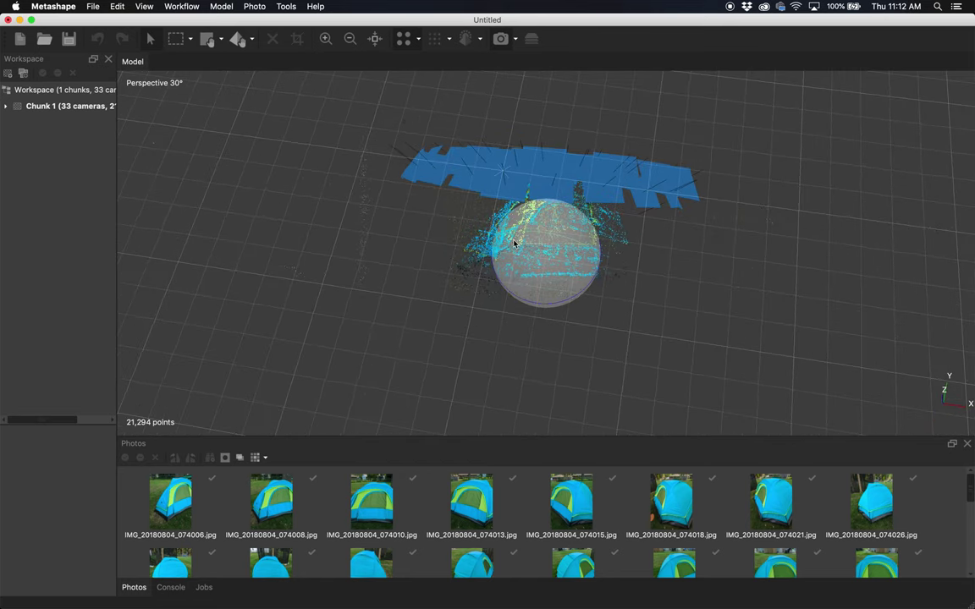
{"action": "left_click_drag", "start_coordinate": [659, 268], "coordinate": [627, 304]}
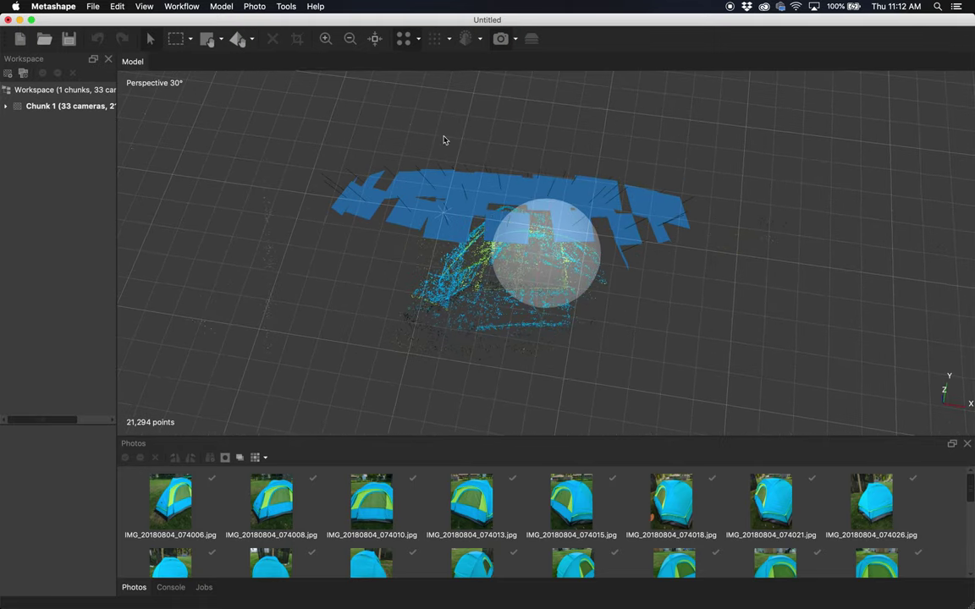
{"action": "left_click", "coordinate": [500, 40]}
{"action": "left_click", "coordinate": [500, 39]}
{"action": "left_click", "coordinate": [500, 39]}
{"action": "left_click", "coordinate": [500, 40]}
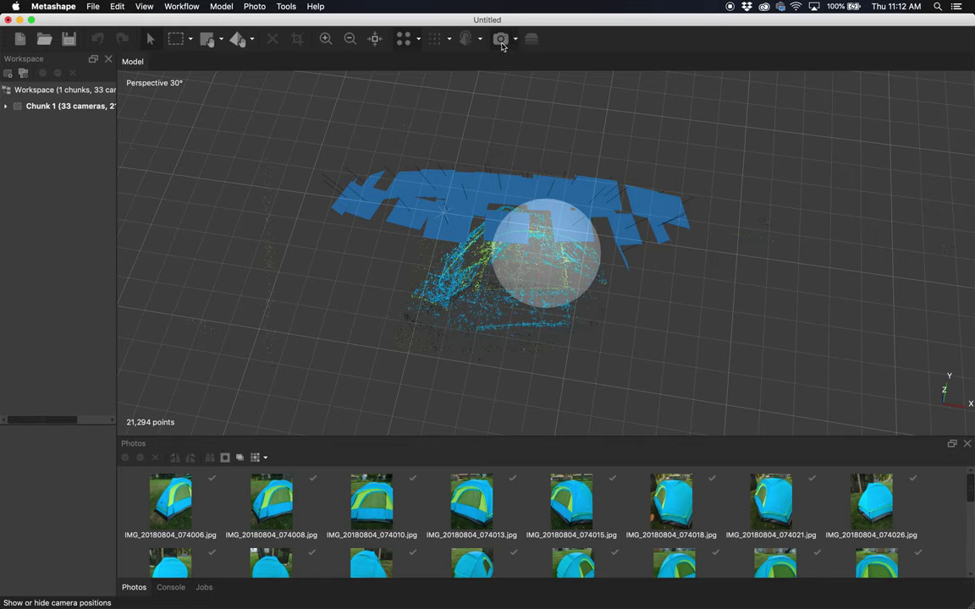
{"action": "left_click", "coordinate": [500, 40]}
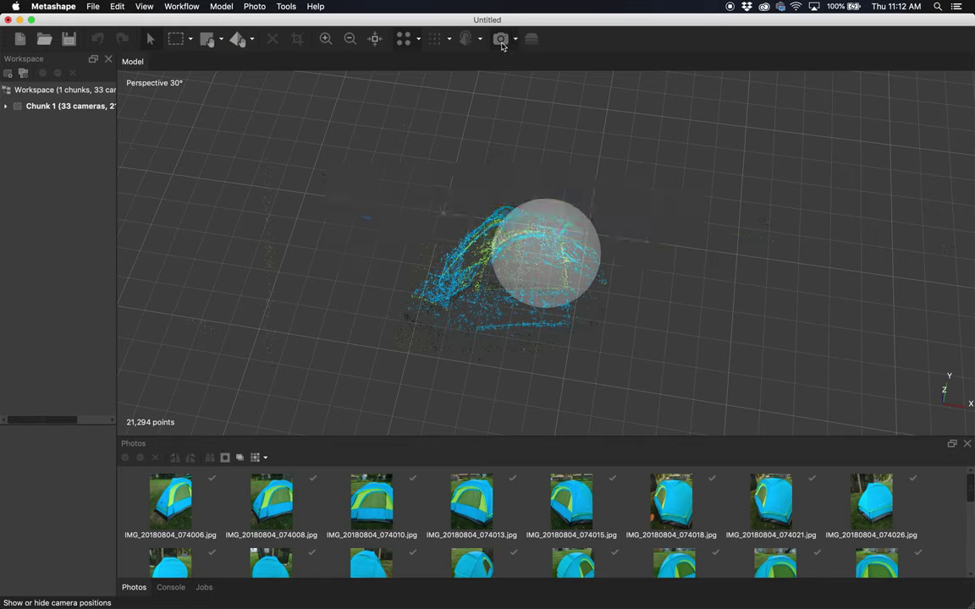
{"action": "left_click", "coordinate": [501, 39]}
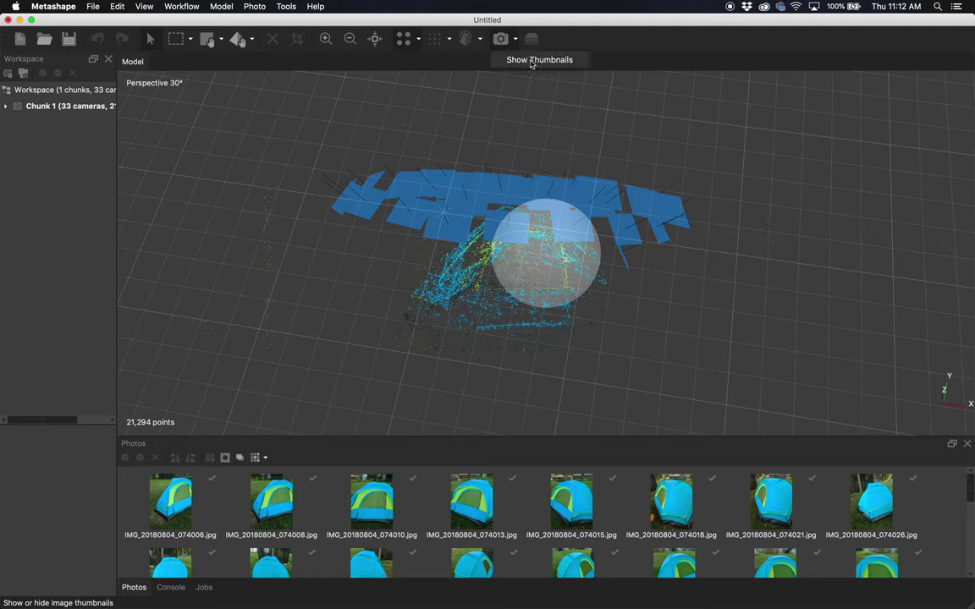
{"action": "left_click", "coordinate": [532, 39]}
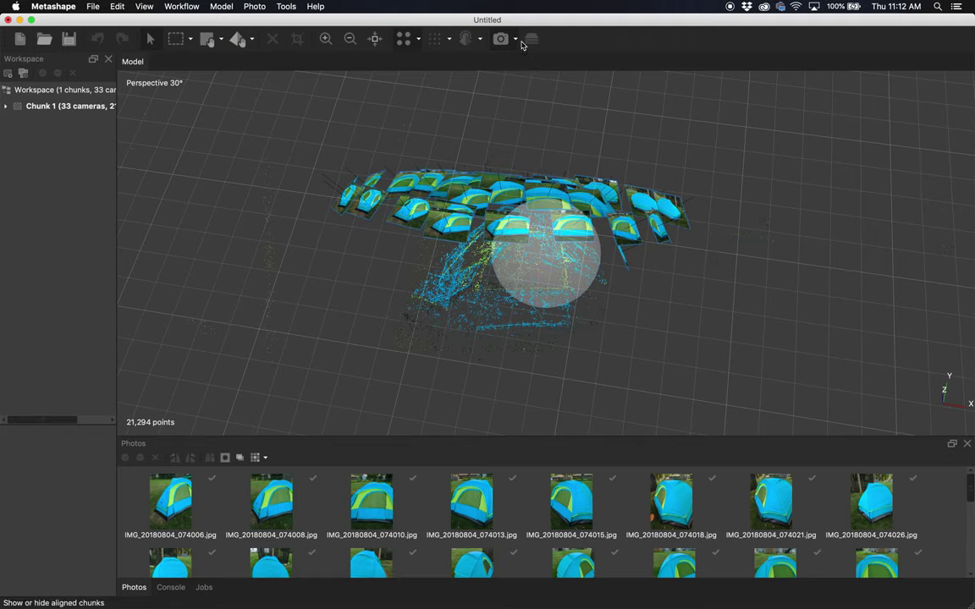
{"action": "left_click", "coordinate": [531, 39]}
{"action": "left_click_drag", "start_coordinate": [525, 153], "coordinate": [541, 182]}
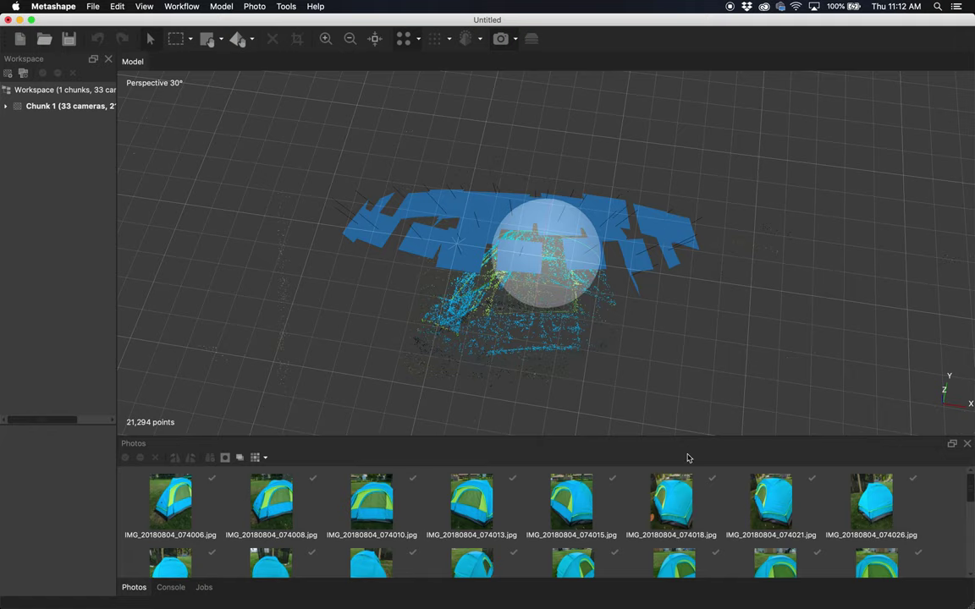
Highlight the cameras of photos 074018, 074021 and 074013, then view and dismiss 074013's camera menu
{"action": "left_click", "coordinate": [679, 498]}
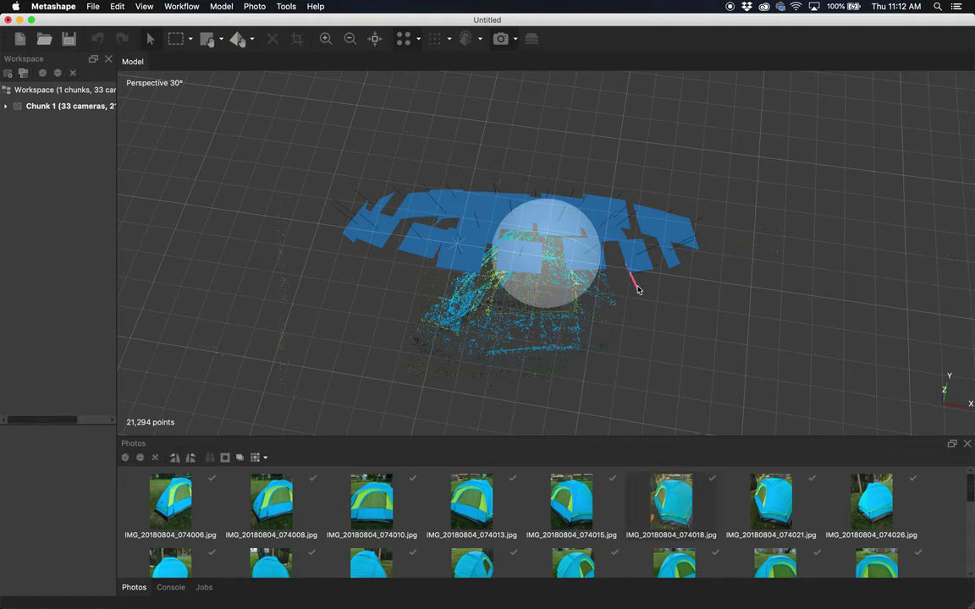
{"action": "left_click", "coordinate": [785, 500]}
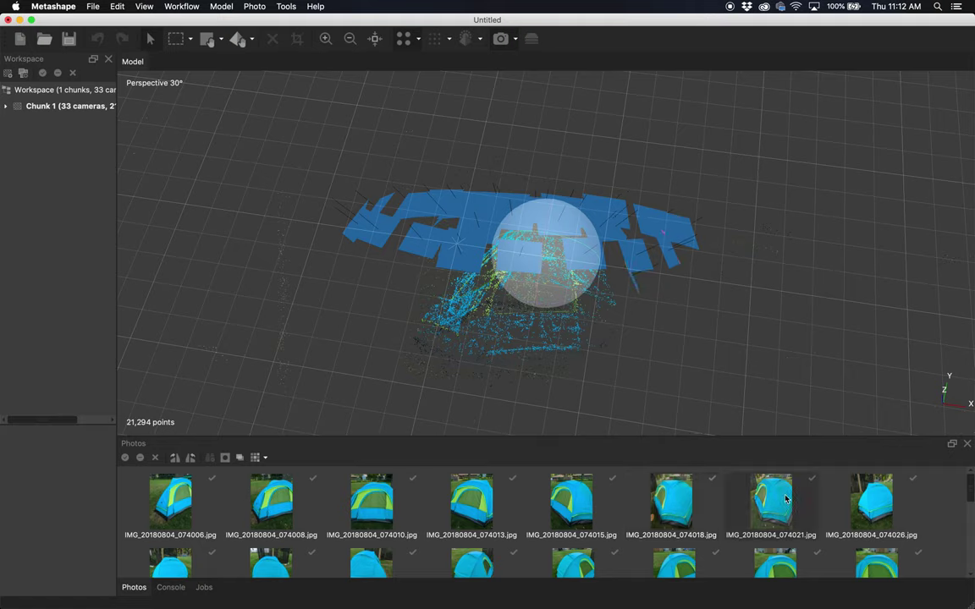
{"action": "left_click", "coordinate": [486, 506]}
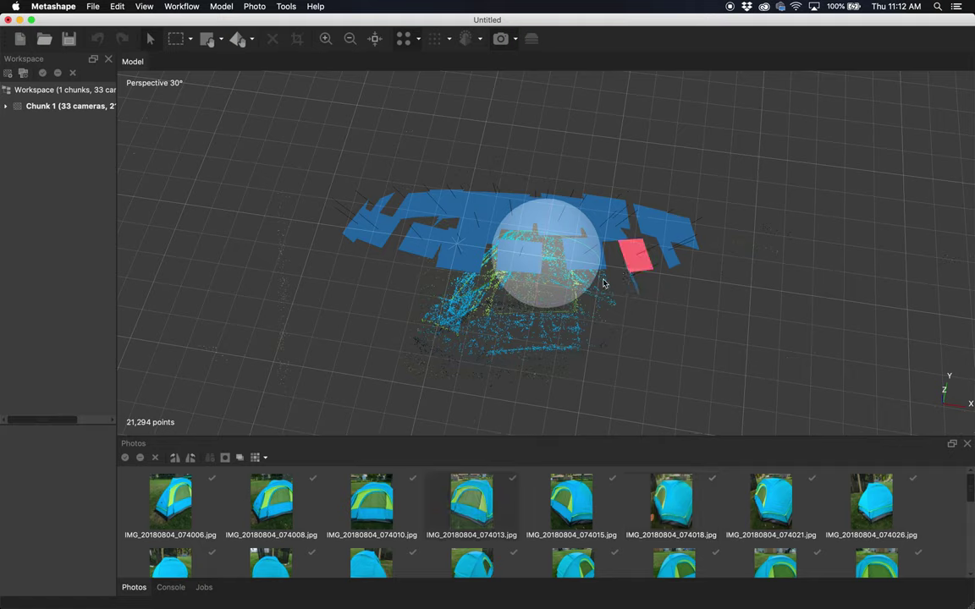
{"action": "right_click", "coordinate": [480, 495]}
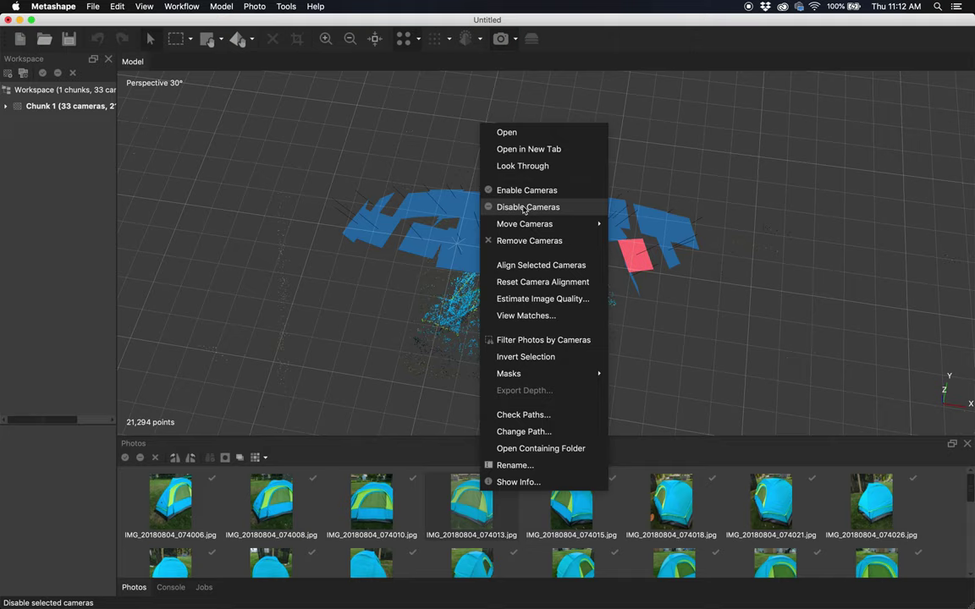
{"action": "mouse_move", "coordinate": [549, 222]}
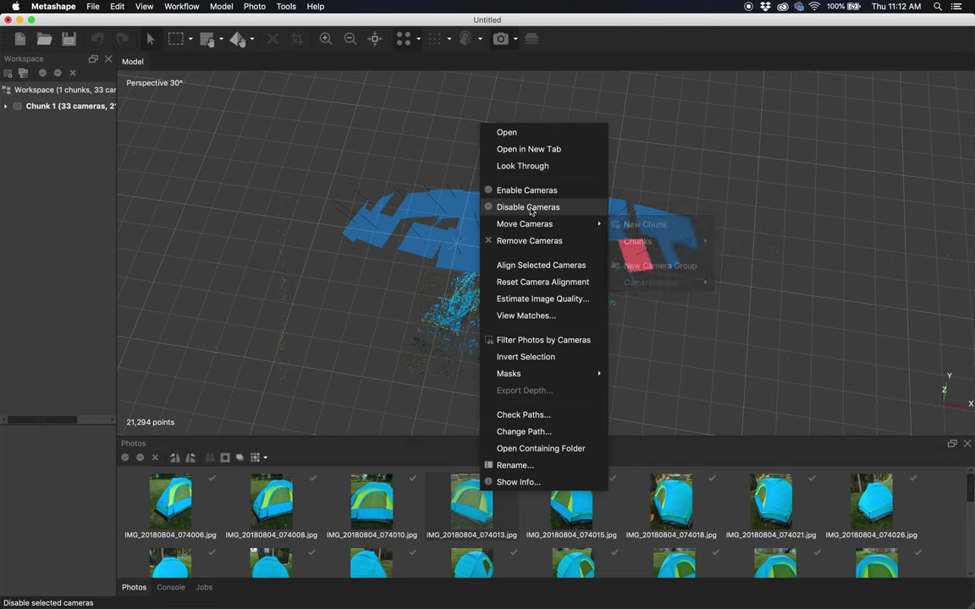
{"action": "left_click", "coordinate": [374, 322]}
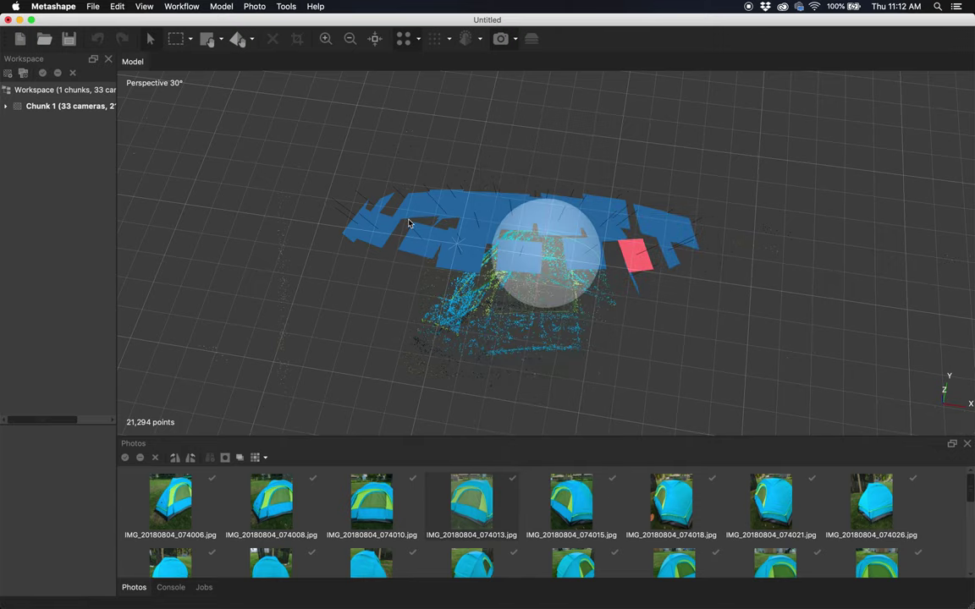